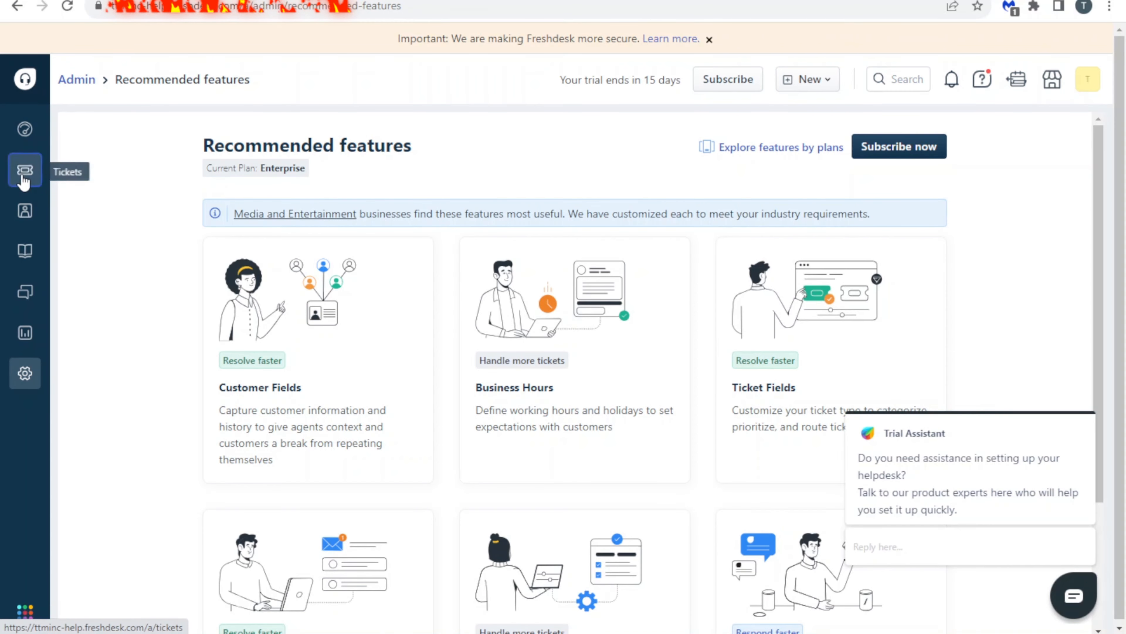
# Step: Open the list of all tickets and look over the ticket cards
pyautogui.click(24, 170)
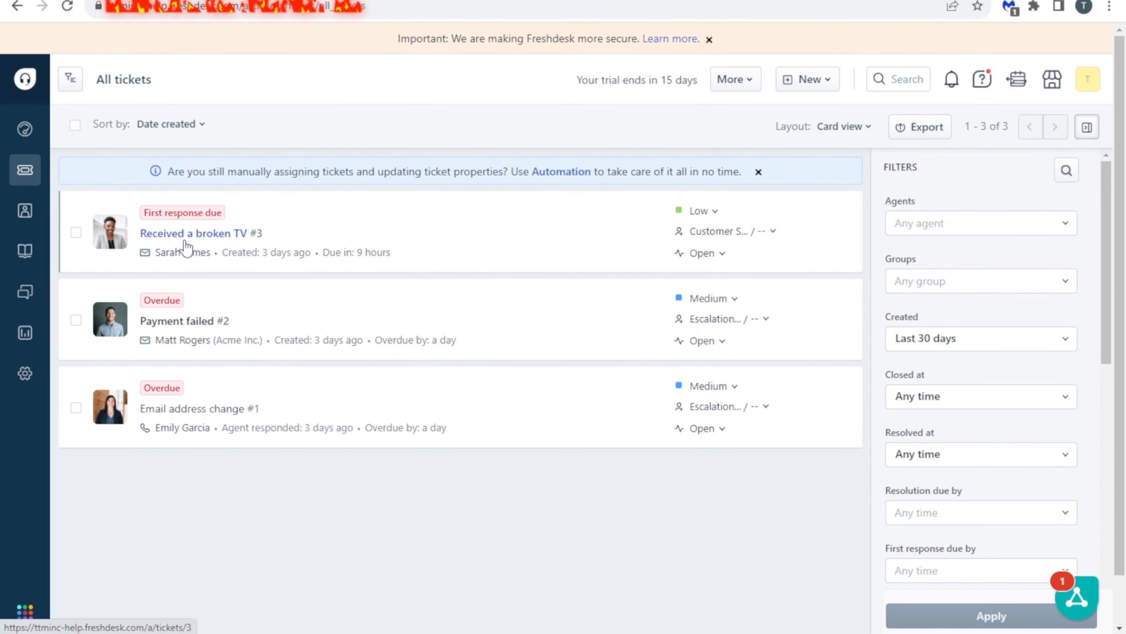
pyautogui.moveTo(191, 233)
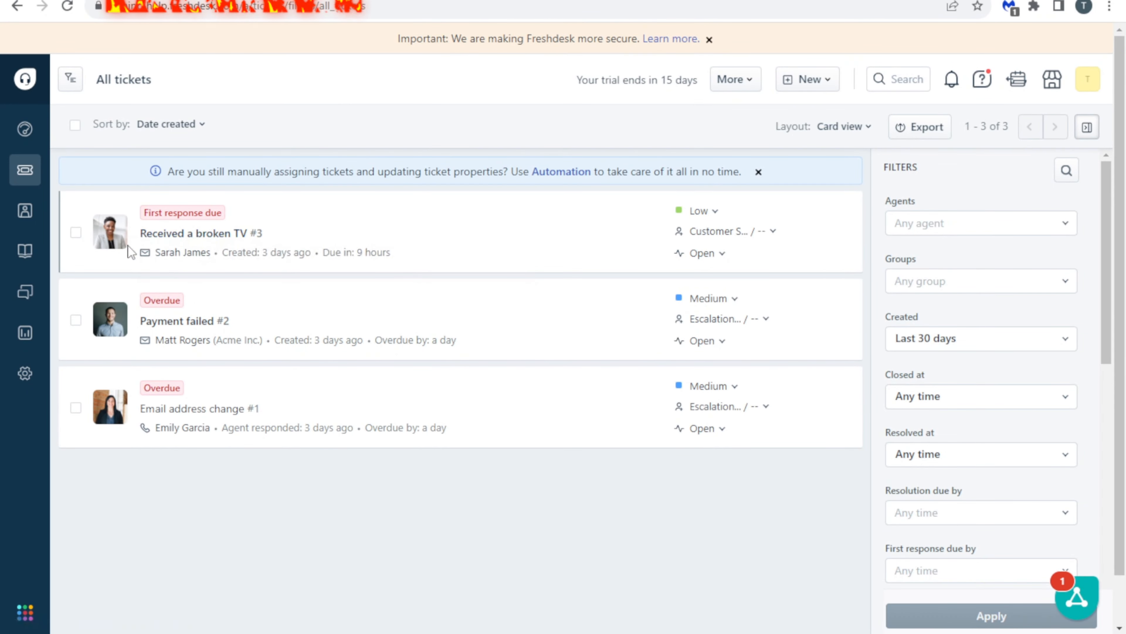
pyautogui.moveTo(169, 252)
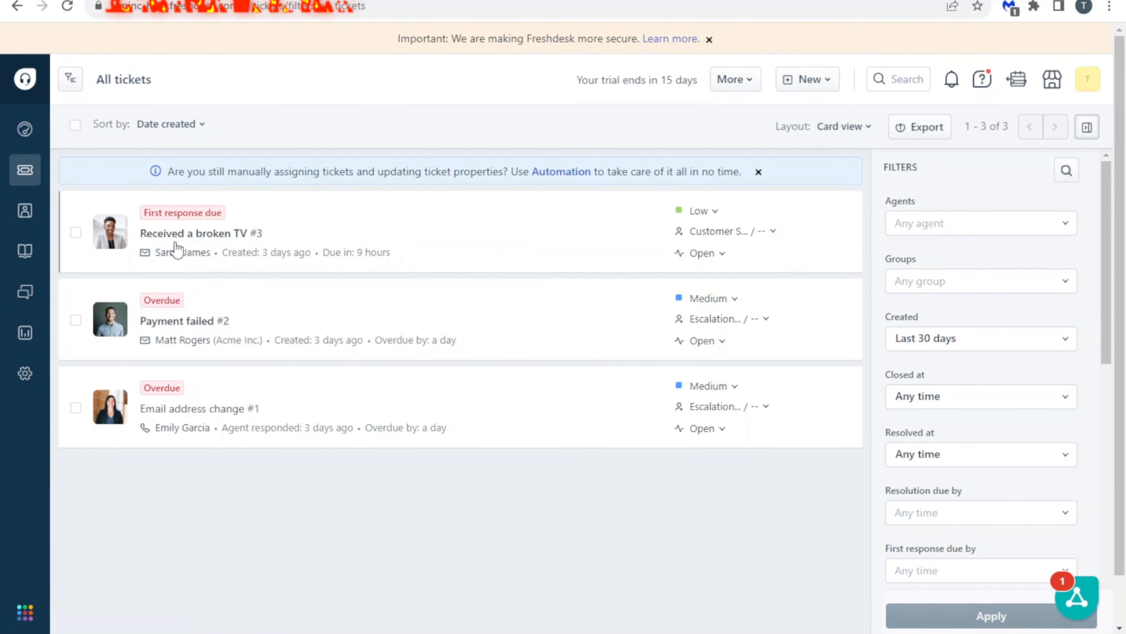
pyautogui.moveTo(242, 245)
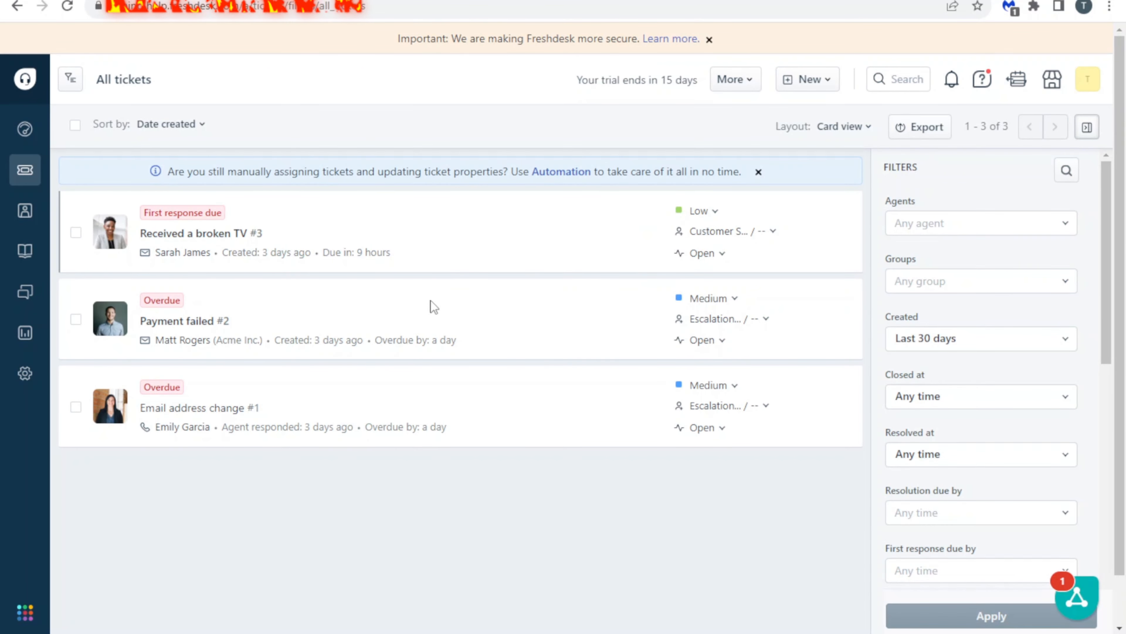
# Step: View the group and agent assignment options of the "Payment failed" ticket without changing them
pyautogui.moveTo(334, 322)
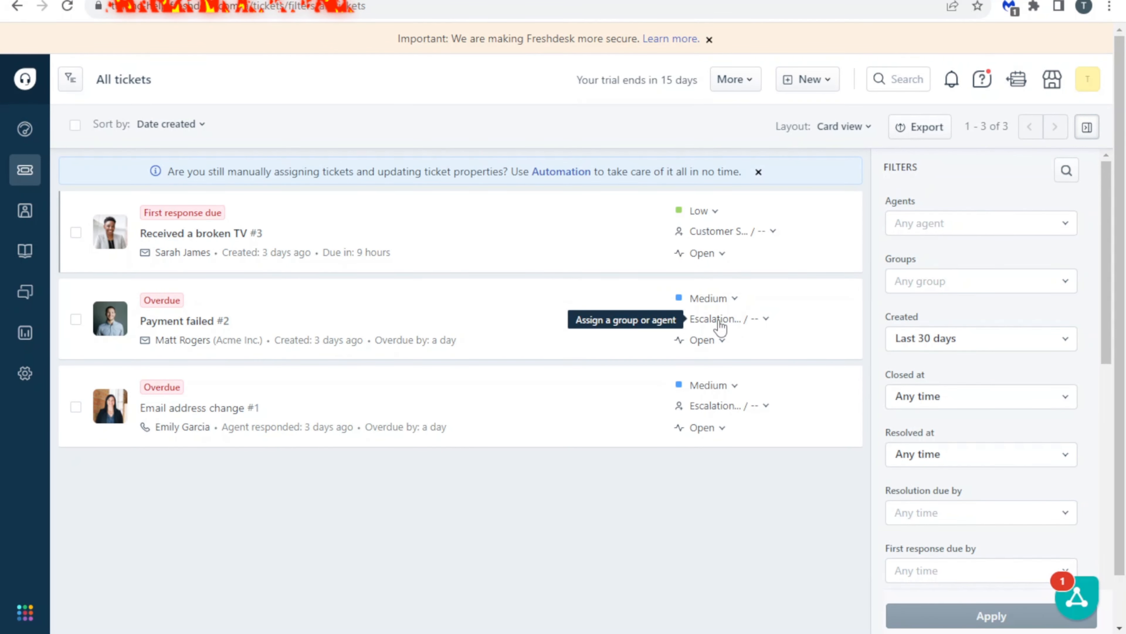
pyautogui.click(766, 318)
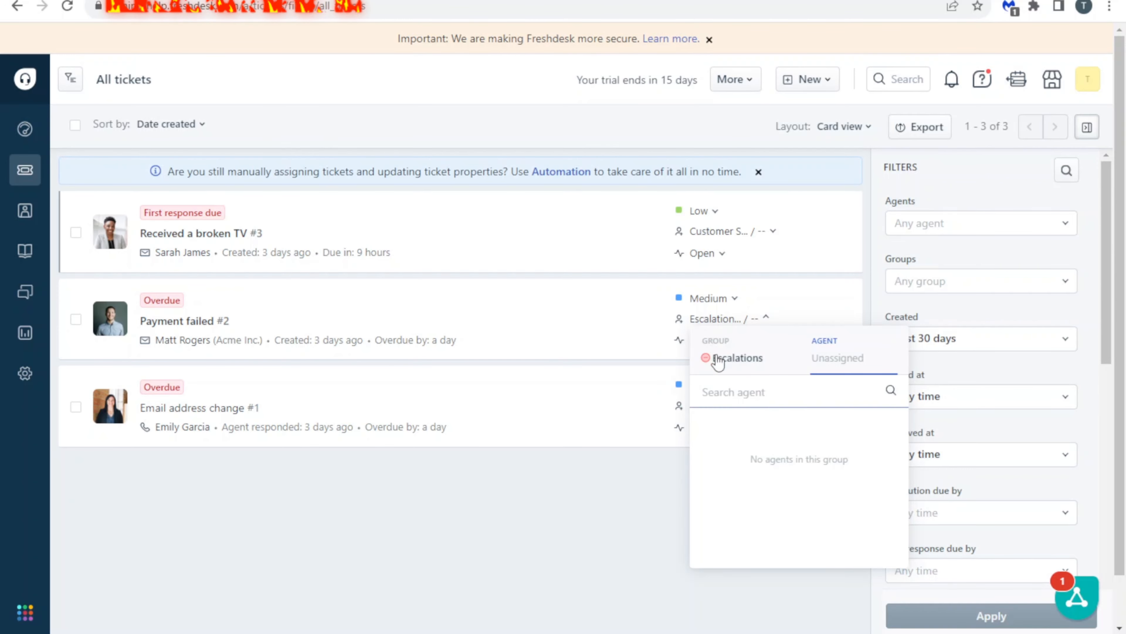
pyautogui.click(594, 505)
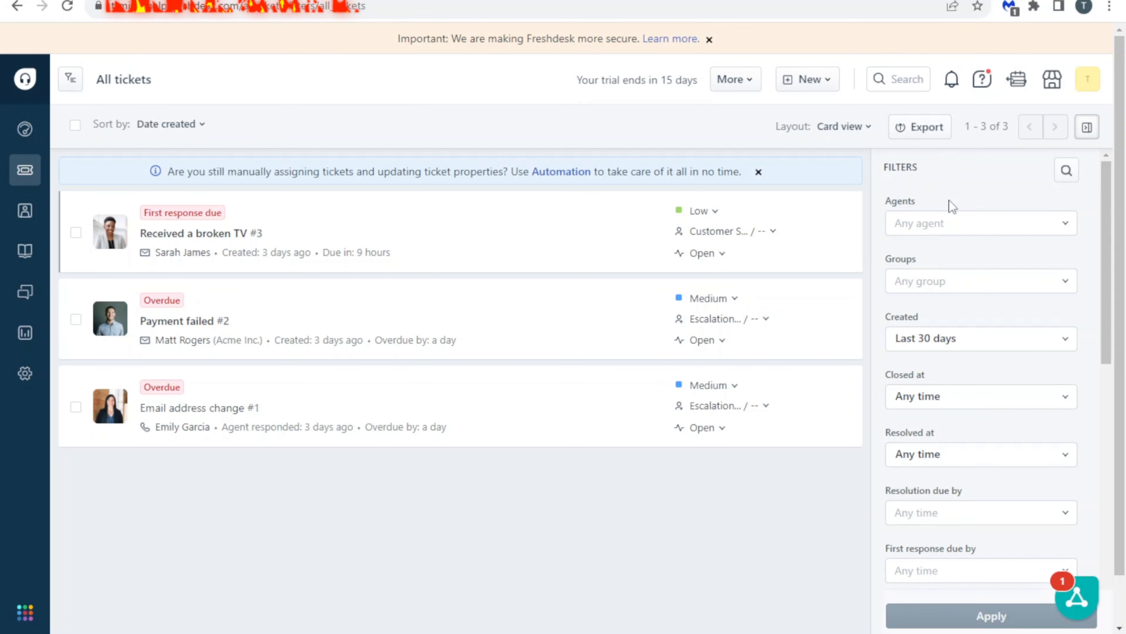
# Step: Examine the choices offered by the Agents and Groups ticket filters and check the Created filter
pyautogui.click(971, 224)
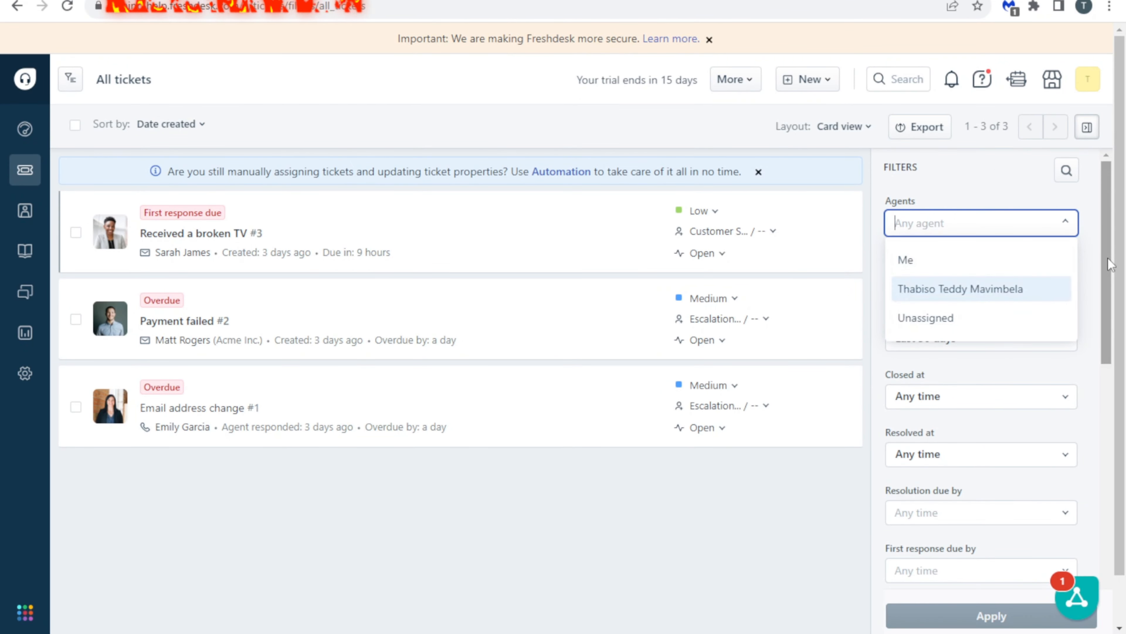
pyautogui.click(1098, 262)
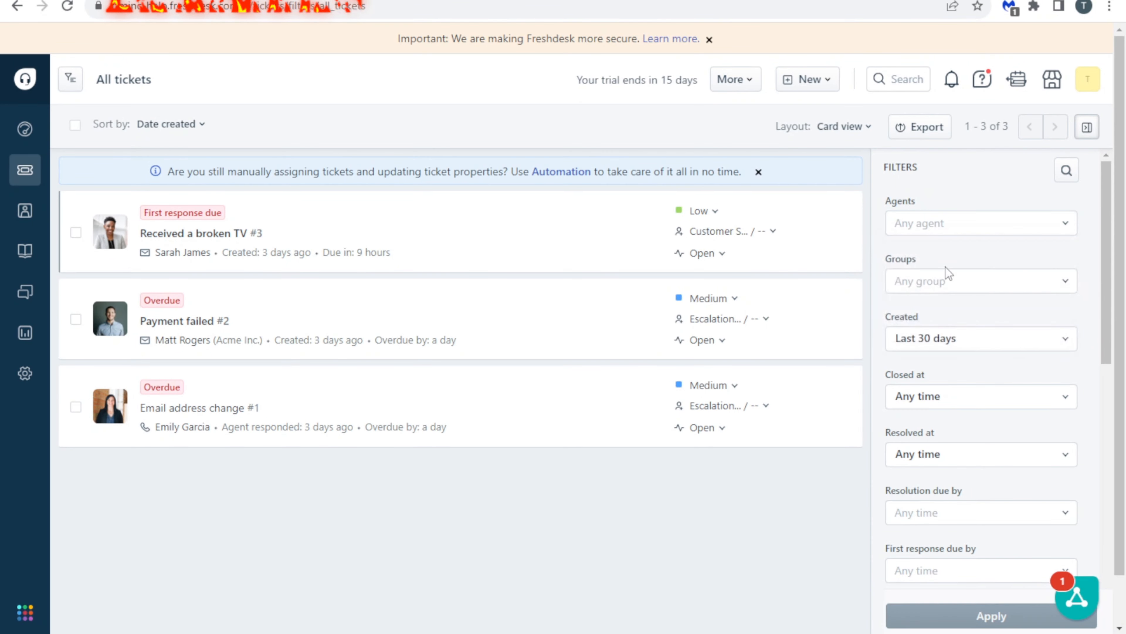
pyautogui.click(904, 282)
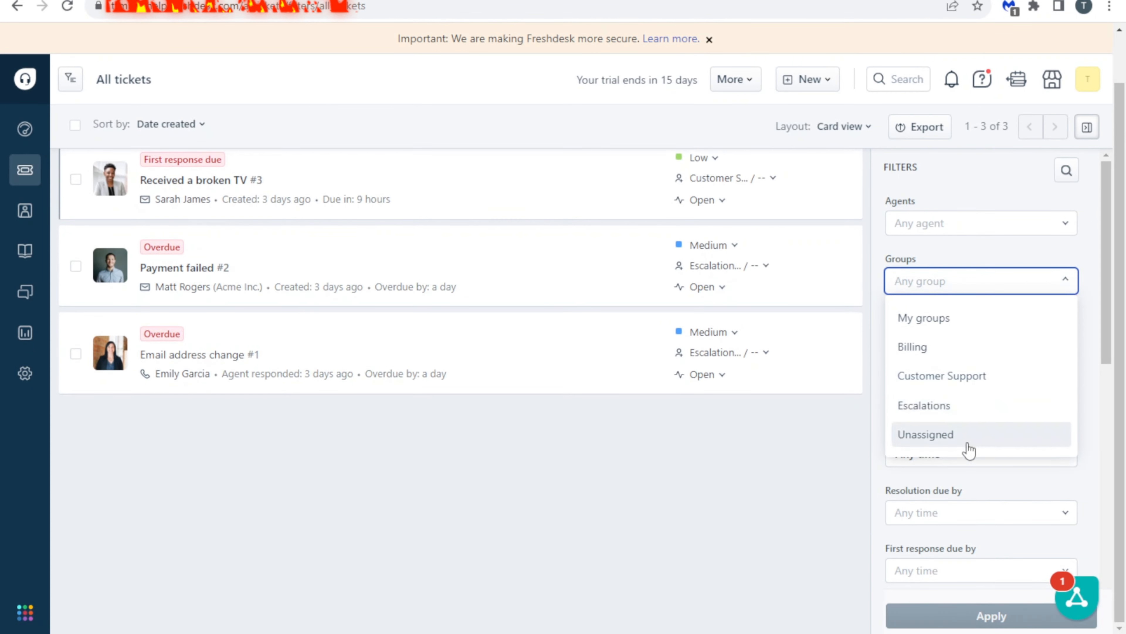
pyautogui.click(1097, 235)
pyautogui.click(950, 338)
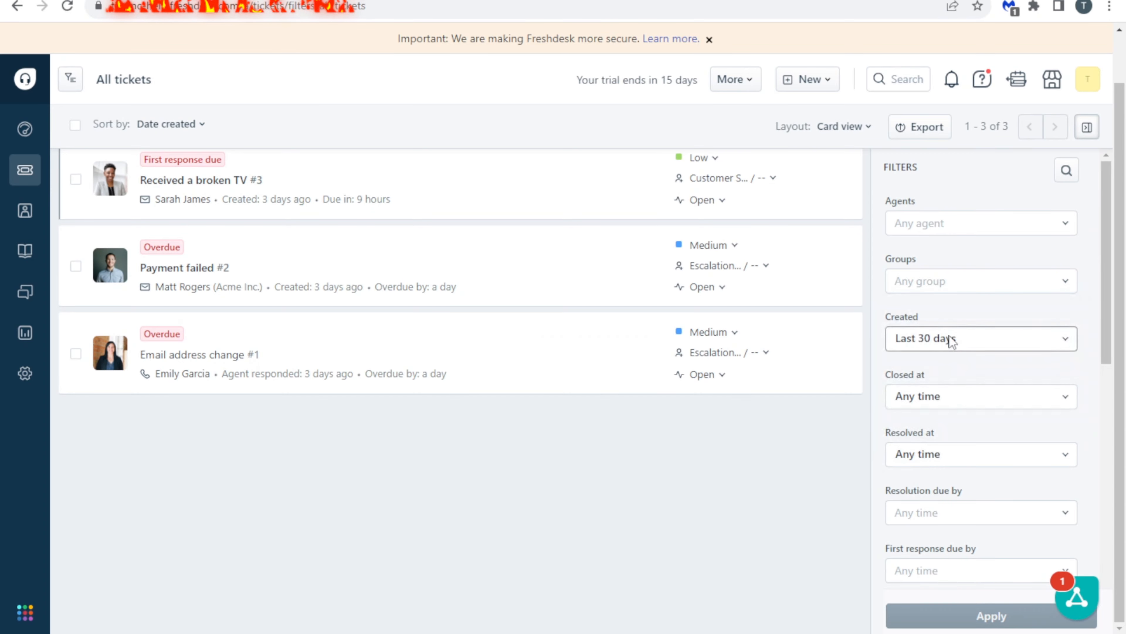
pyautogui.click(970, 319)
pyautogui.scroll(1, 428, 280)
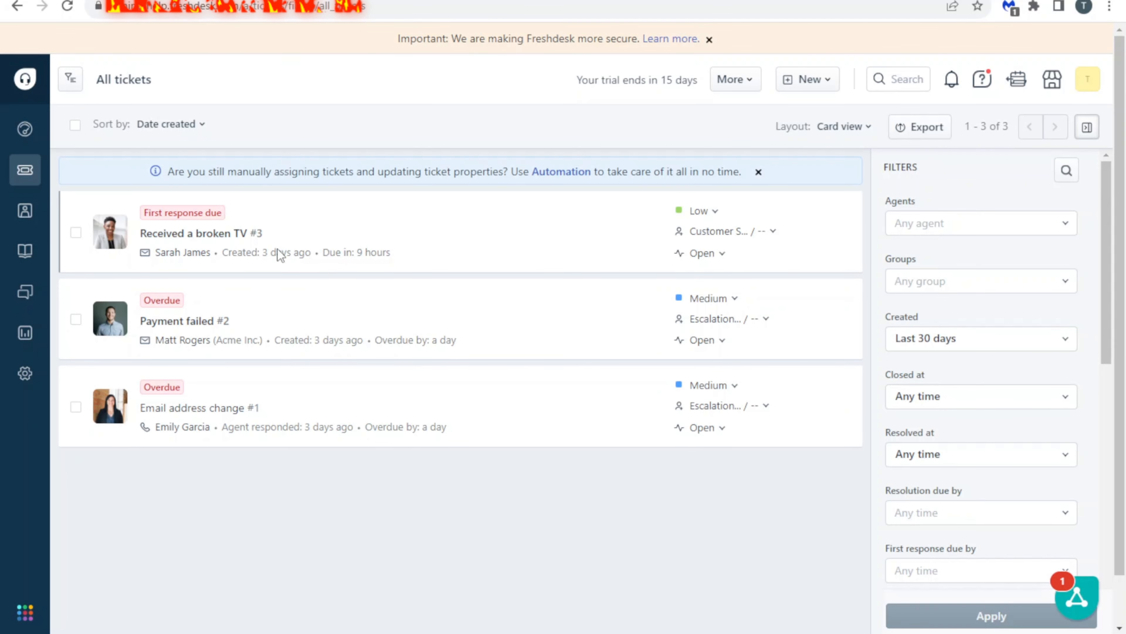
# Step: View the available status options of the "Received a broken TV" ticket without changing its status
pyautogui.scroll(-2, 1025, 373)
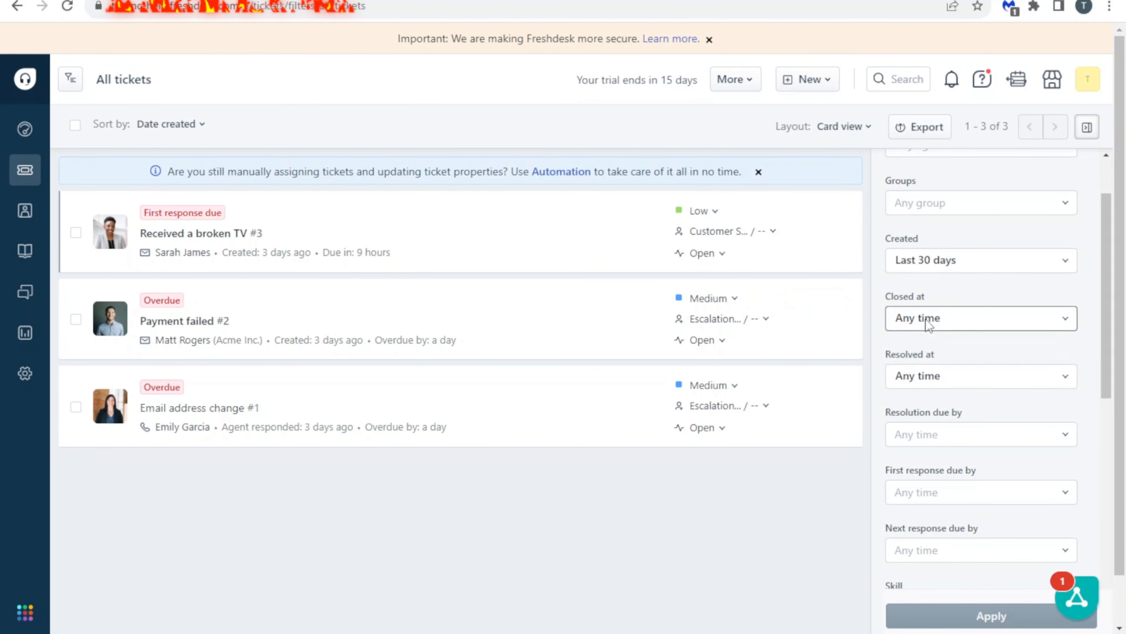
pyautogui.click(719, 254)
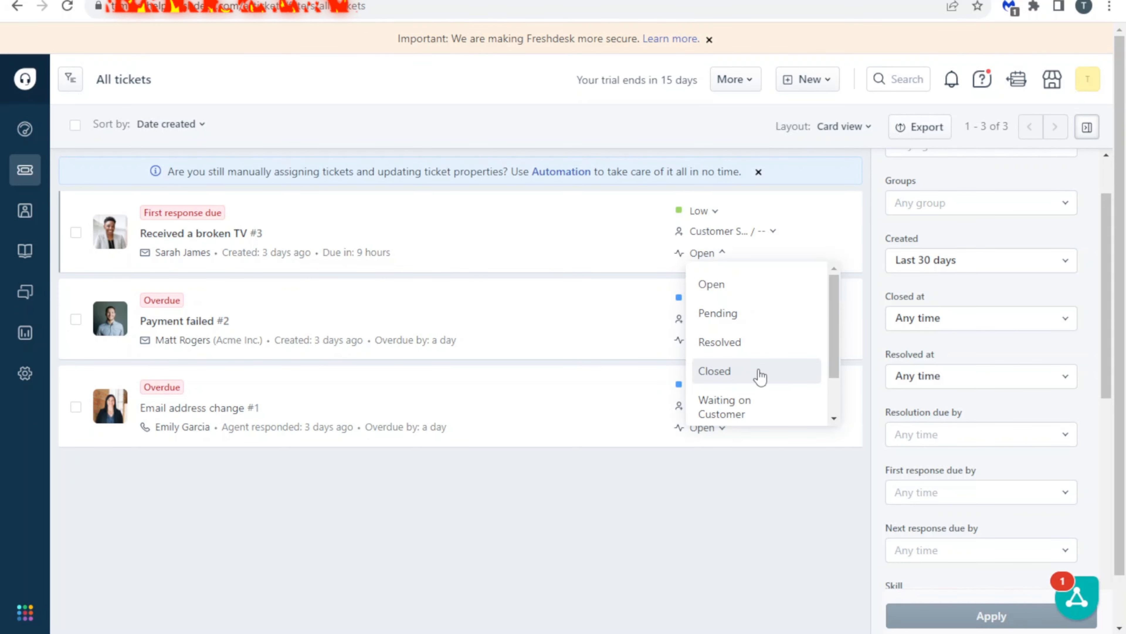
pyautogui.click(748, 560)
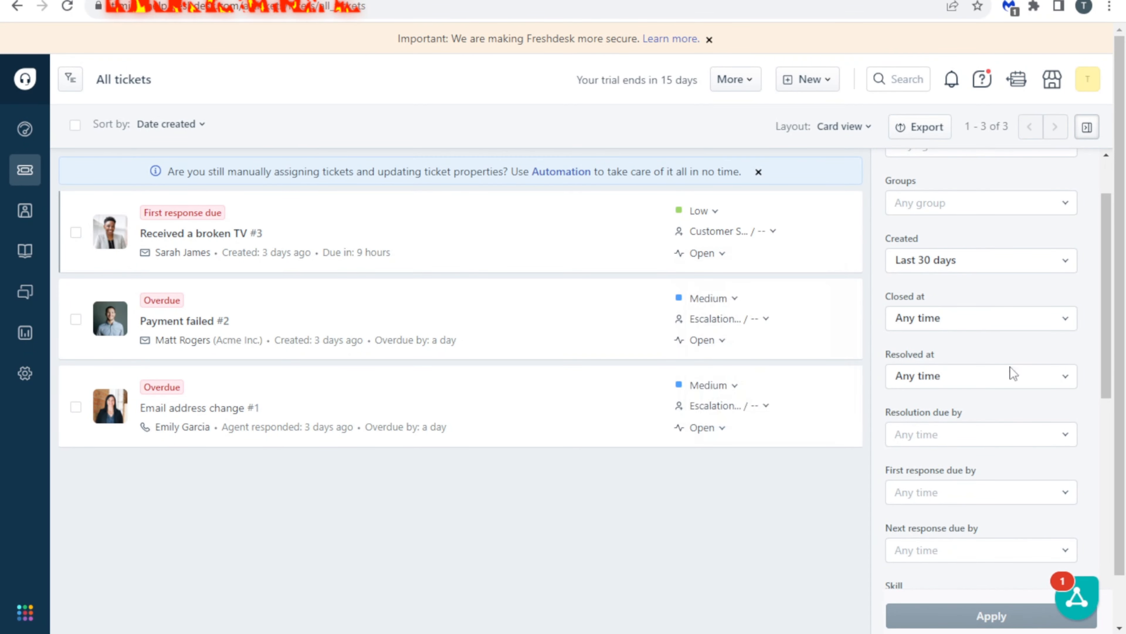
# Step: Look through the resolution due, first response due, next response due and skill filters for tickets
pyautogui.scroll(-3, 1017, 363)
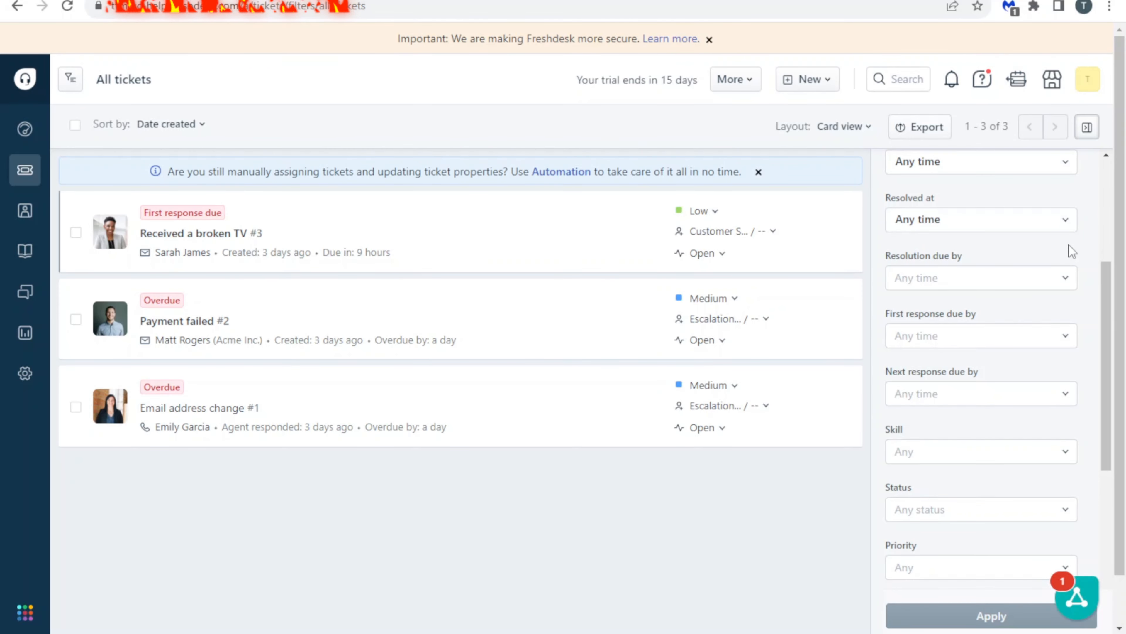
pyautogui.scroll(-2, 1075, 245)
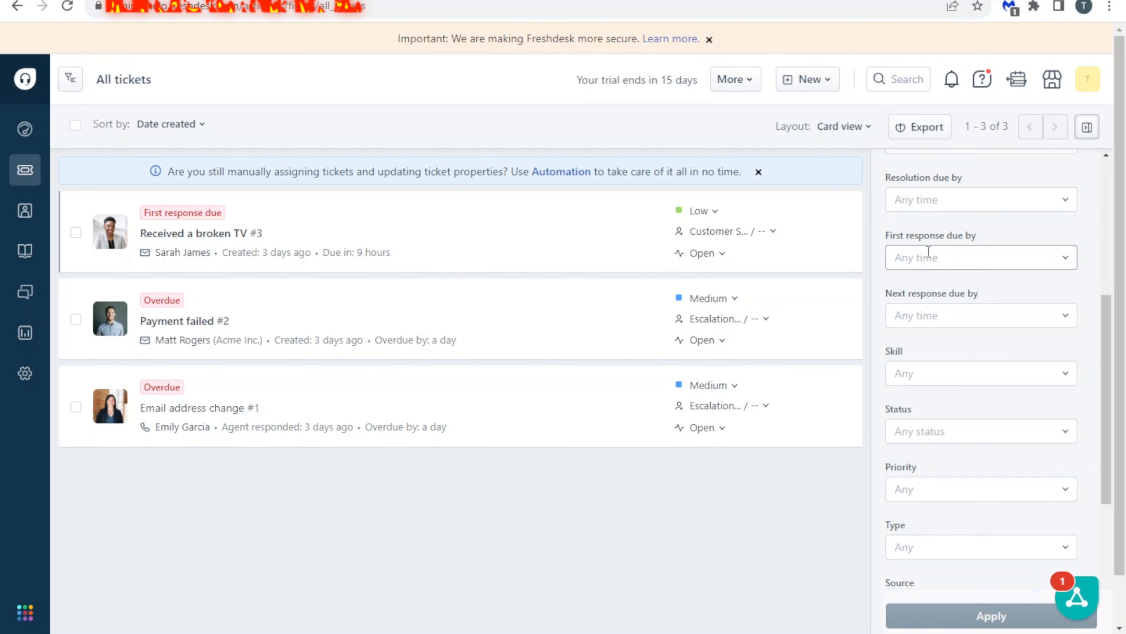
pyautogui.scroll(-2, 962, 268)
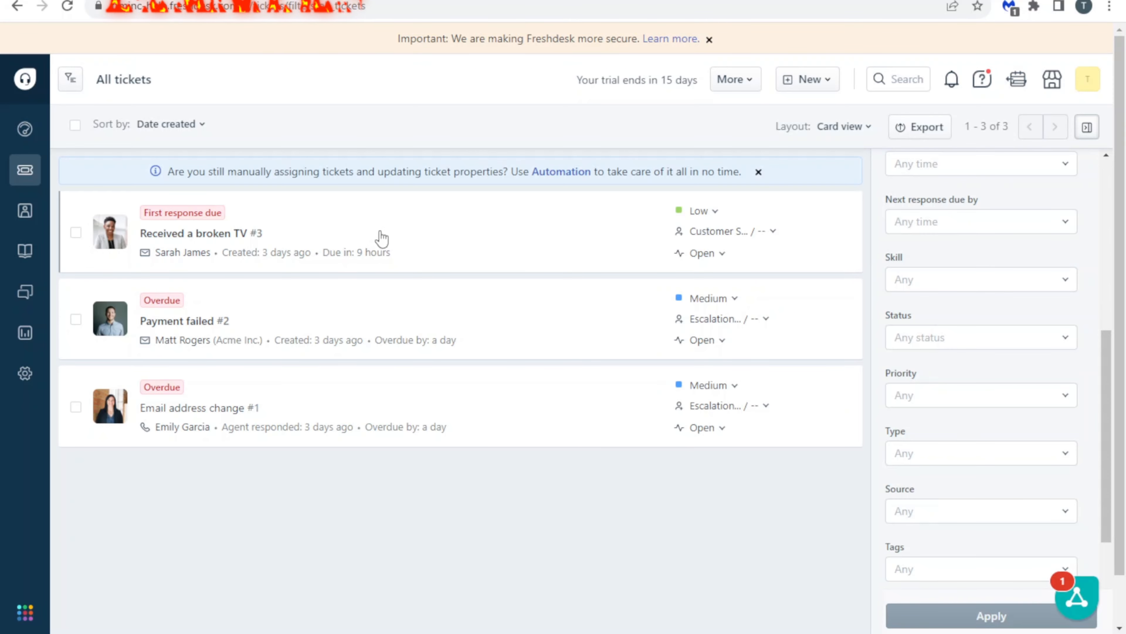
pyautogui.click(946, 284)
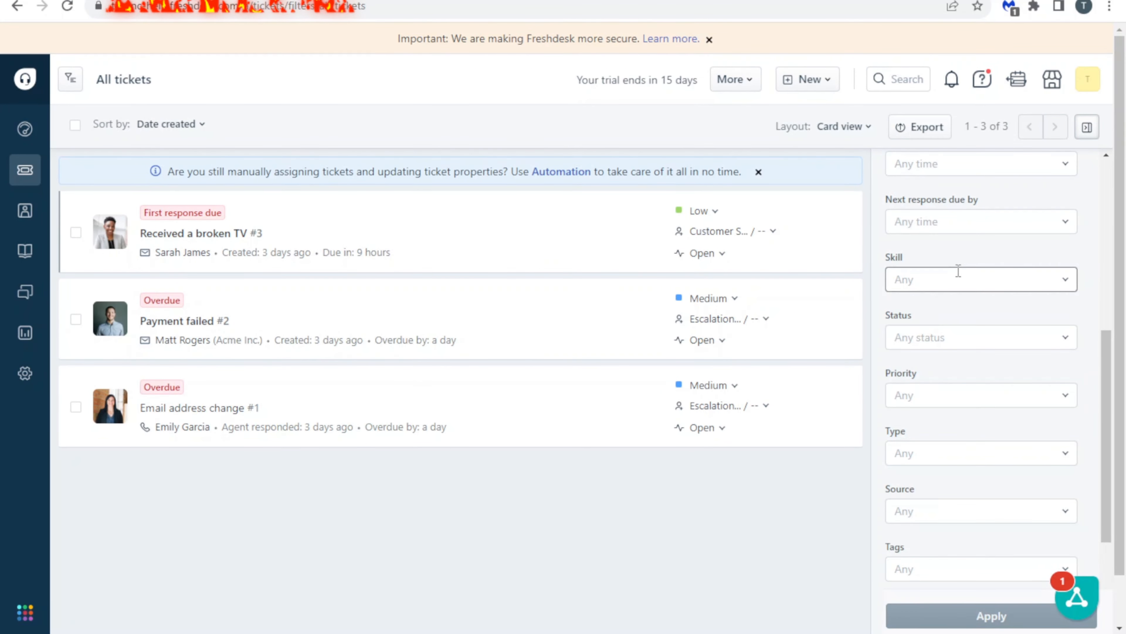
pyautogui.click(990, 257)
pyautogui.scroll(-2, 989, 333)
# Step: Examine all choices of the Status ticket filter, from All unresolved to Waiting on Third Party, leaving it unset
pyautogui.click(979, 243)
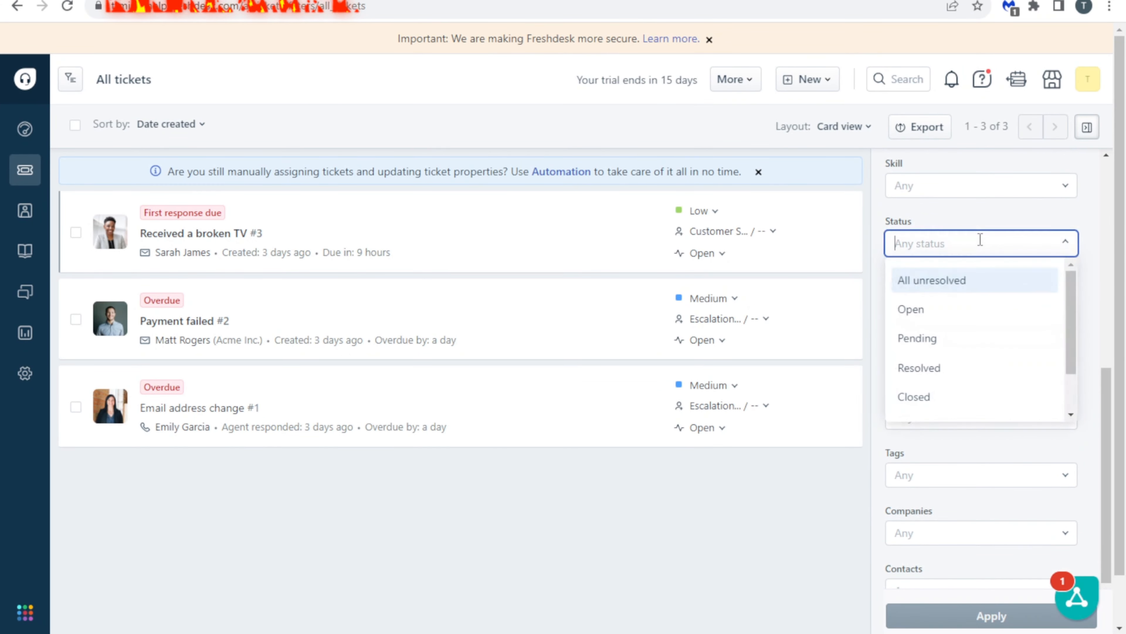
pyautogui.scroll(-2, 983, 347)
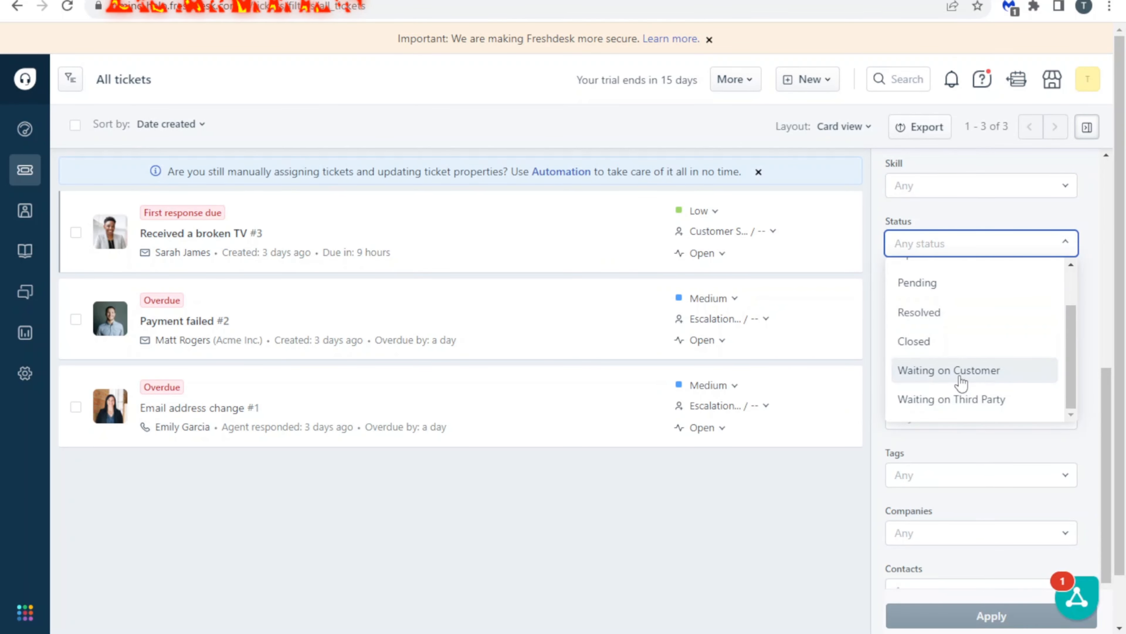
pyautogui.scroll(2, 962, 381)
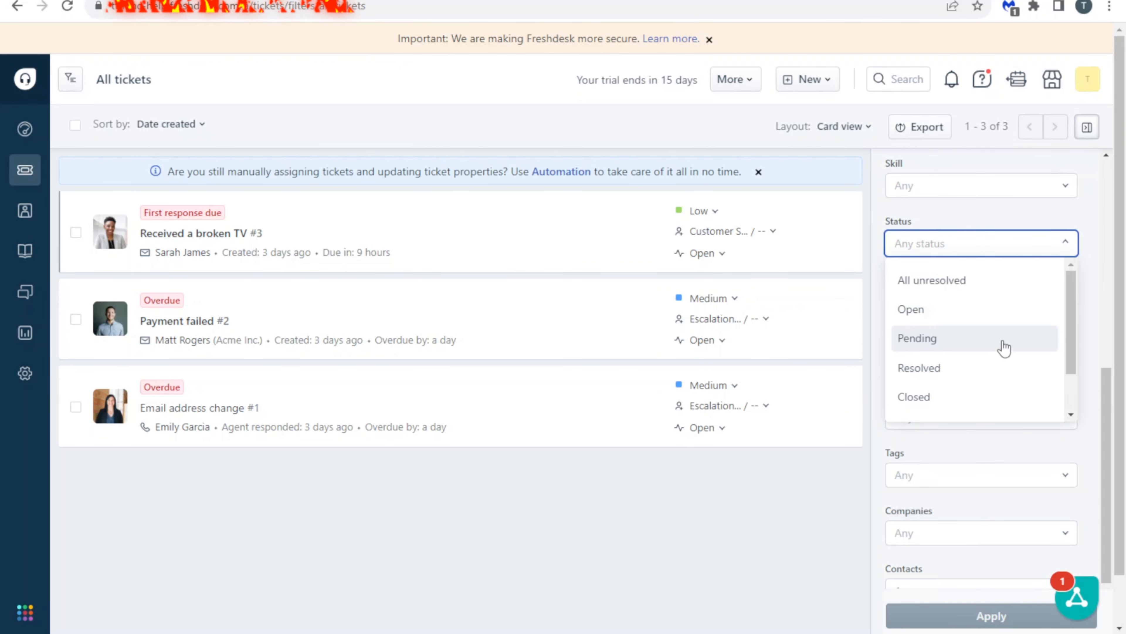
pyautogui.scroll(-2, 1004, 348)
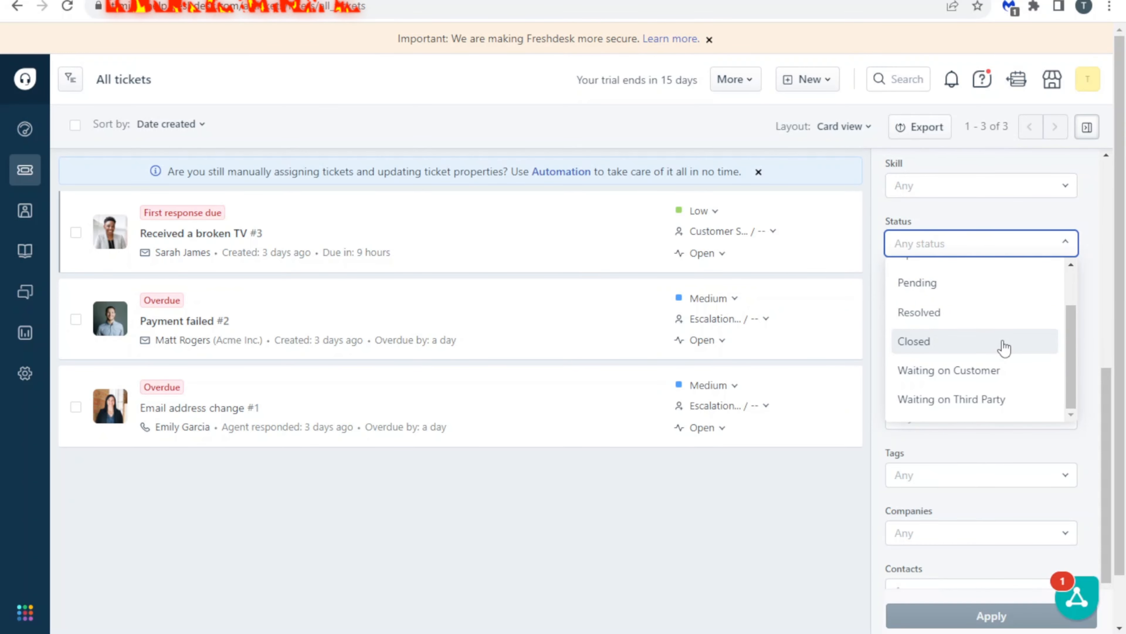
pyautogui.scroll(2, 1004, 347)
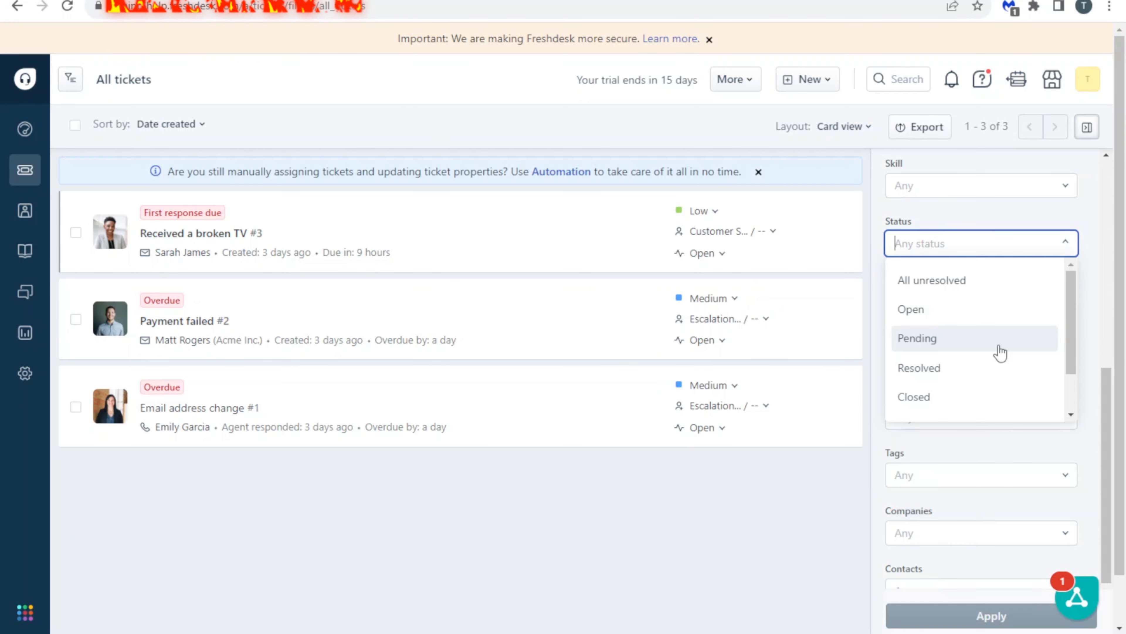
pyautogui.scroll(-2, 998, 382)
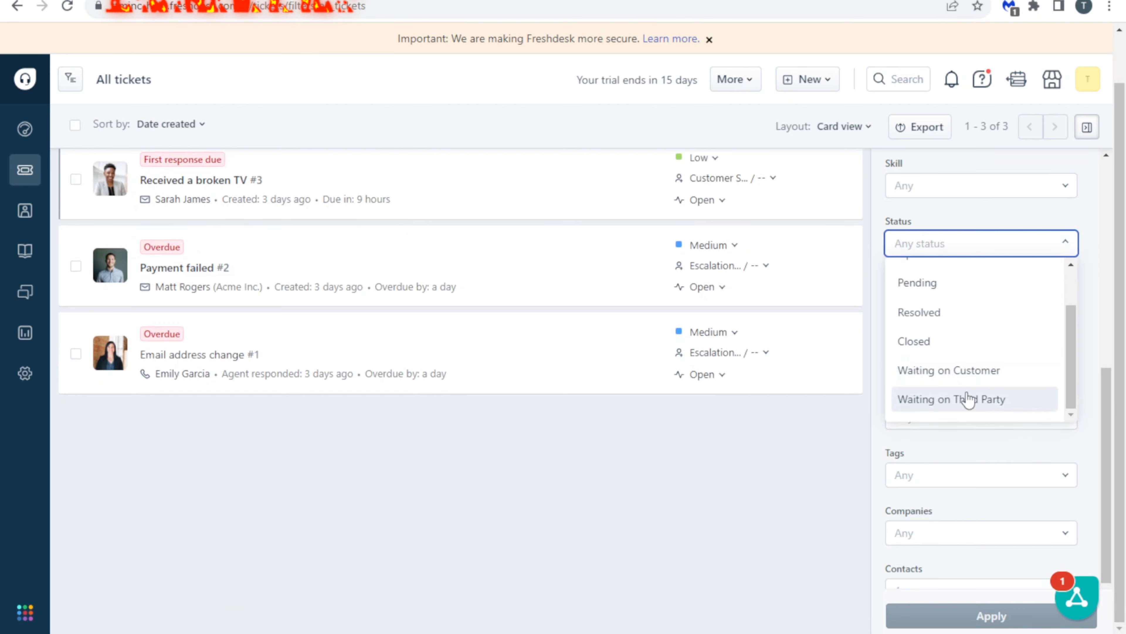
pyautogui.click(1095, 237)
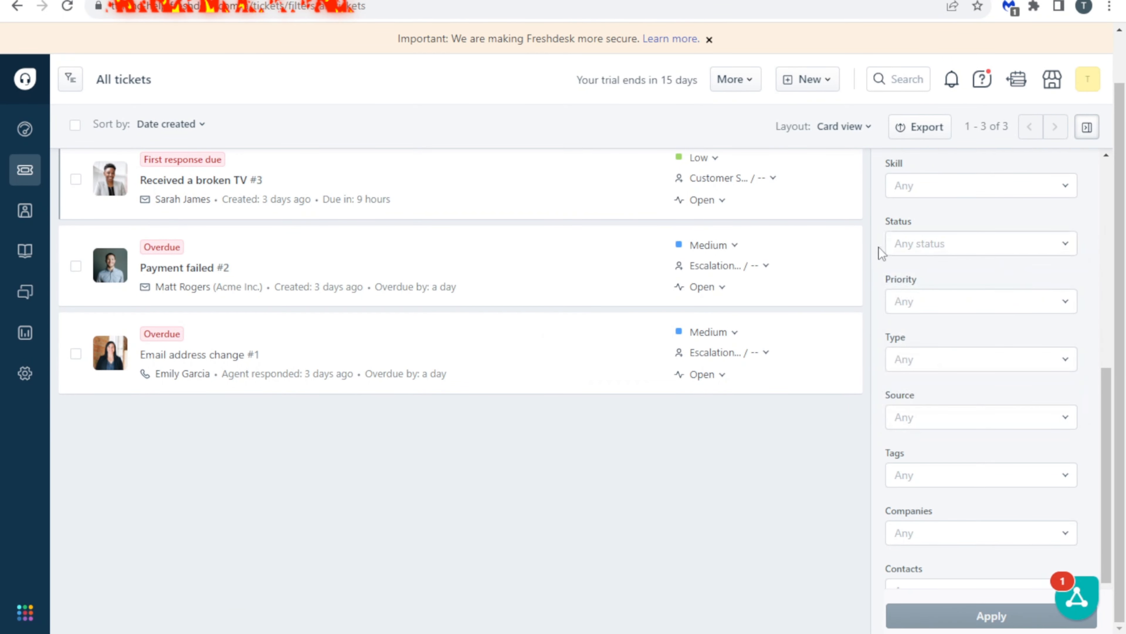
# Step: Examine the choices of the Type ticket filter, such as Incident, Problem and Refund, leaving it unset
pyautogui.scroll(-2, 998, 302)
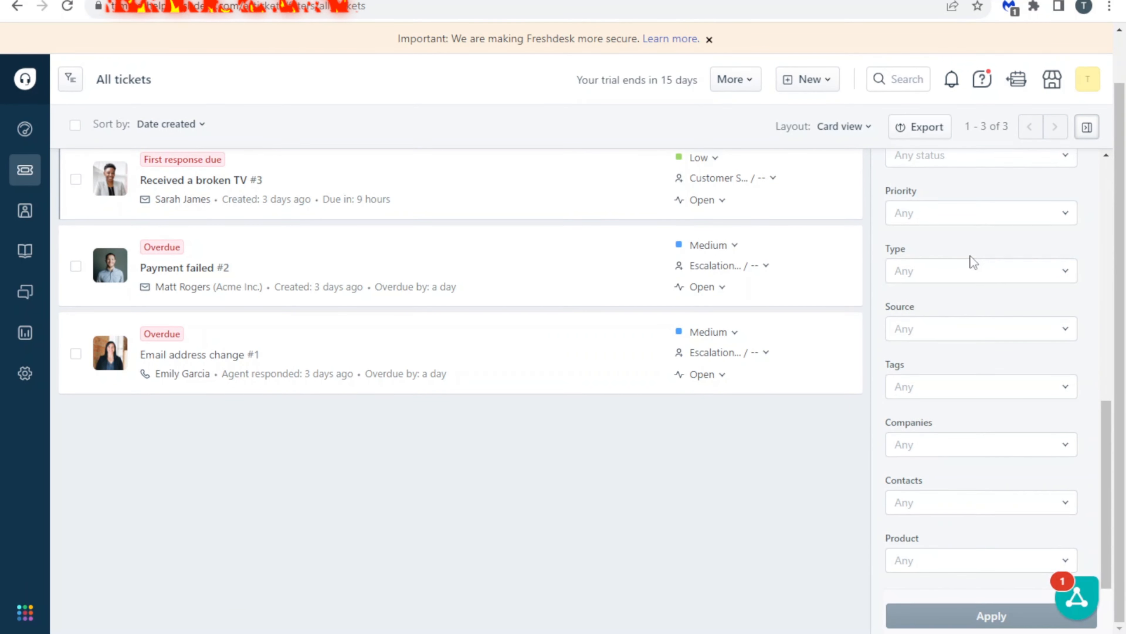
pyautogui.click(965, 267)
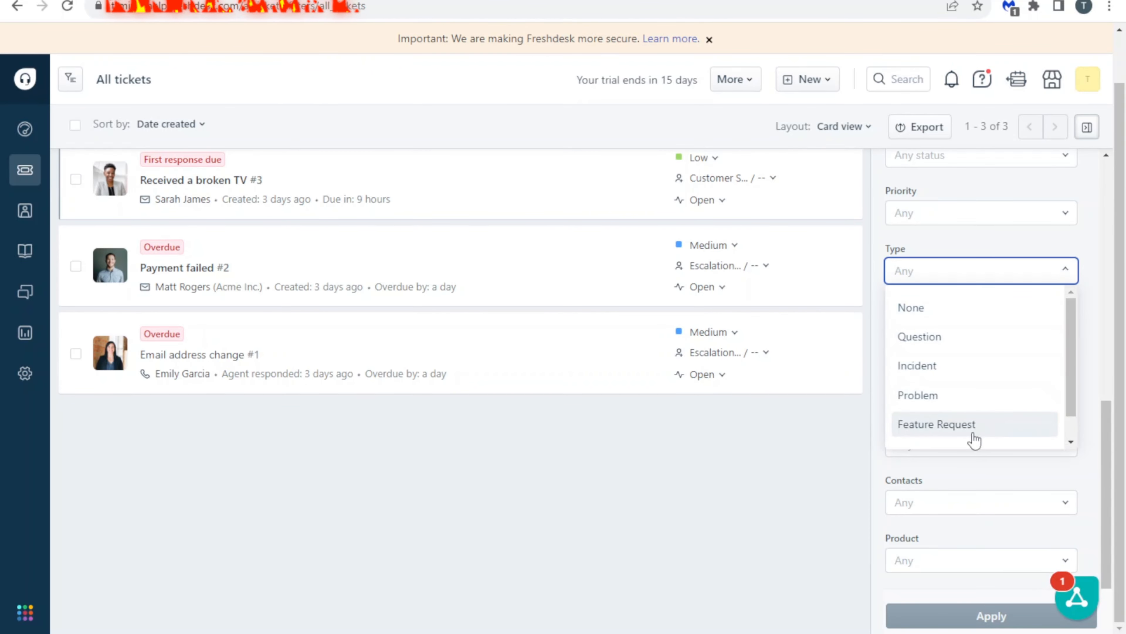
pyautogui.scroll(-1, 983, 421)
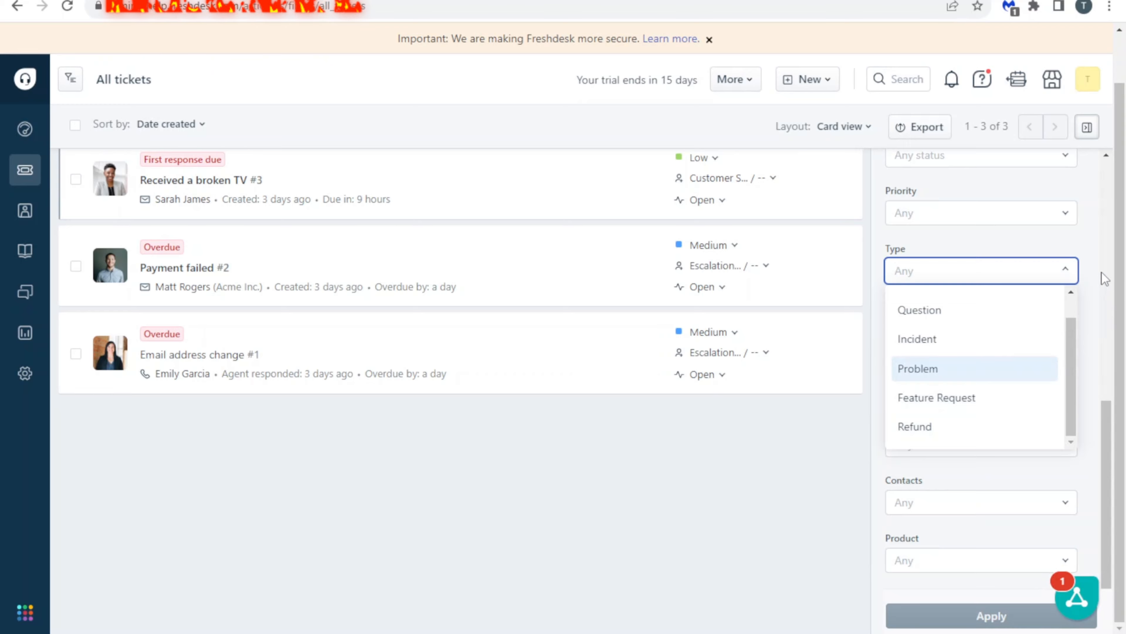
pyautogui.click(1095, 283)
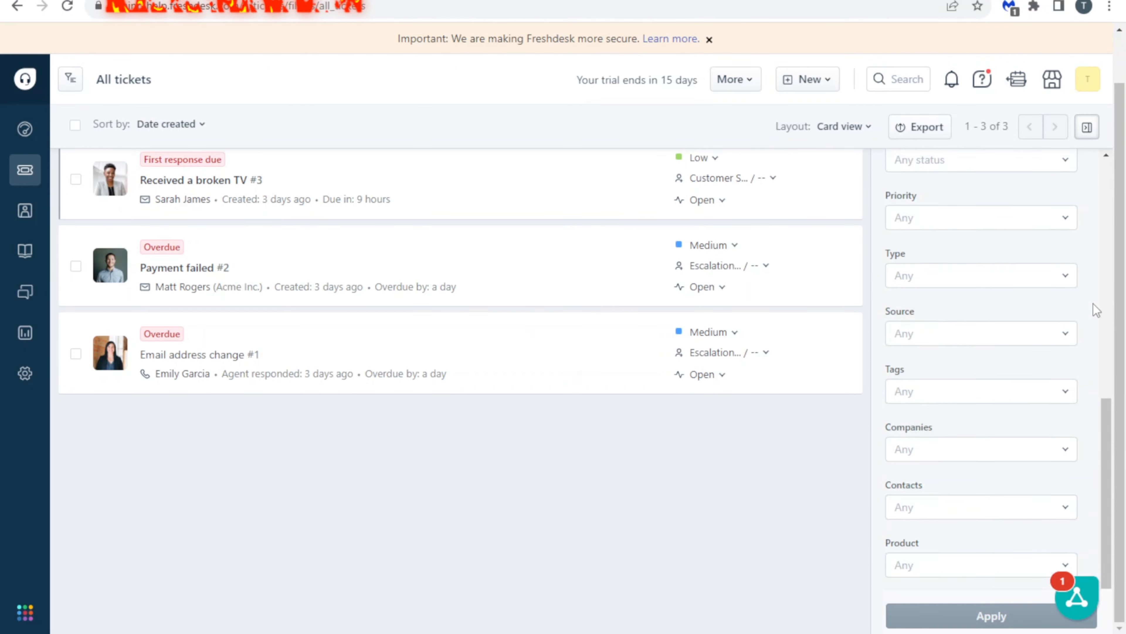
# Step: Recheck the Groups filter choices and examine the full list of choices in the Source ticket filter
pyautogui.scroll(10, 1093, 319)
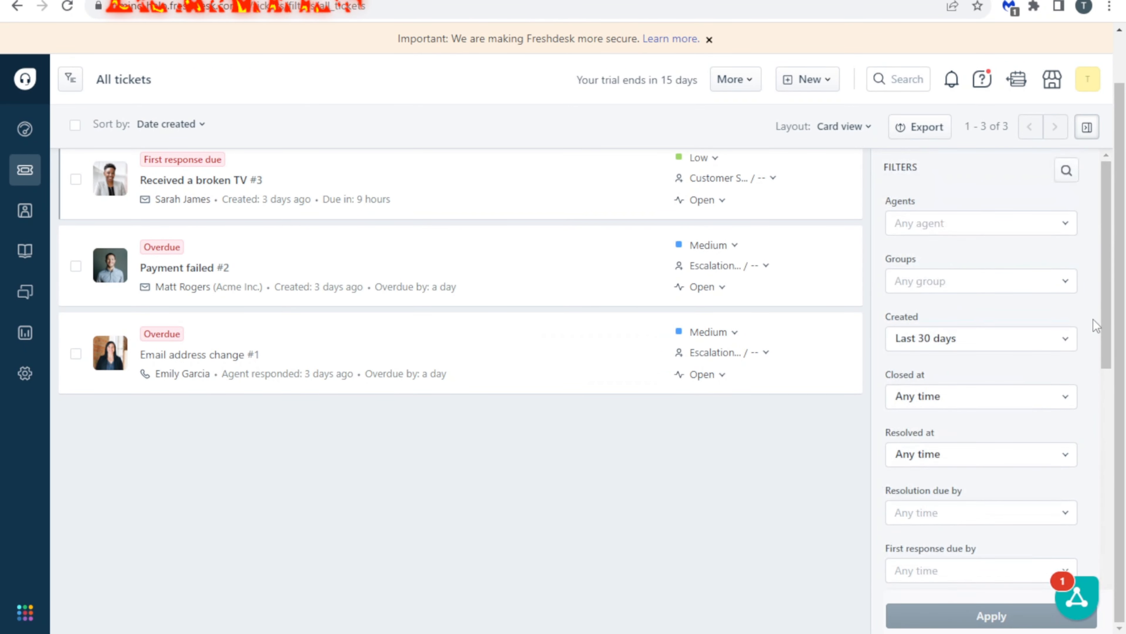
pyautogui.click(935, 284)
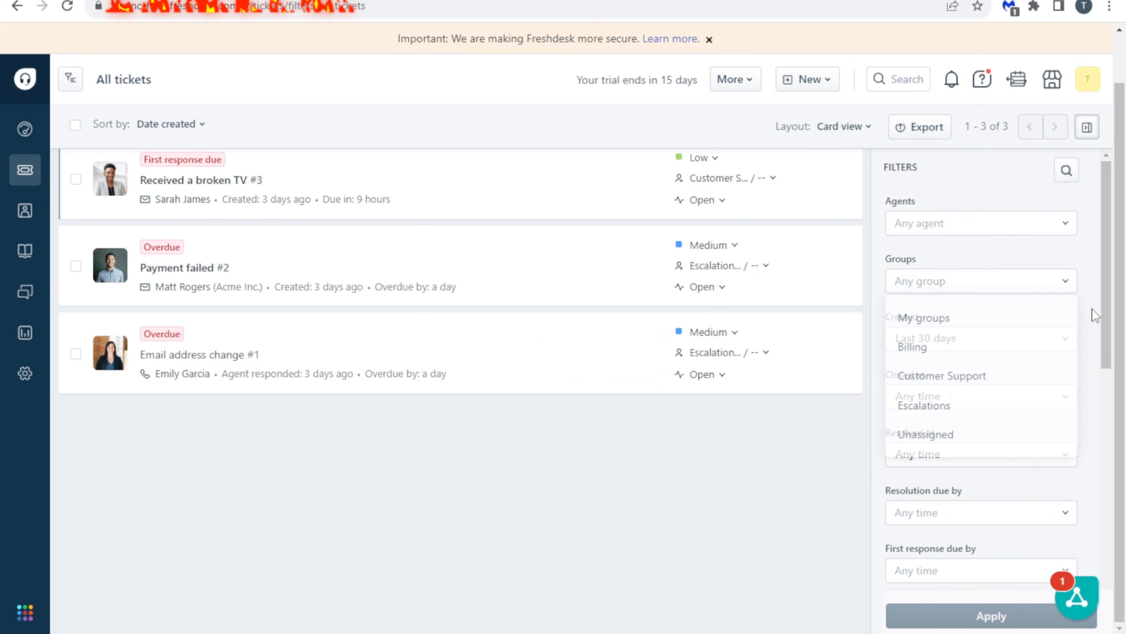
pyautogui.scroll(-7, 1087, 324)
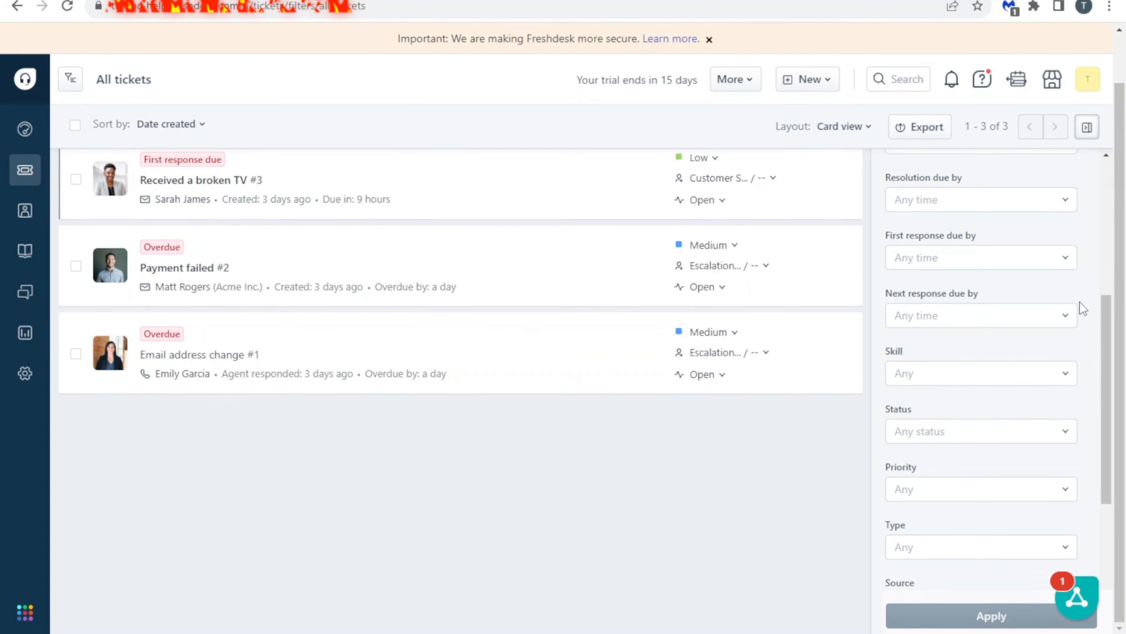
pyautogui.scroll(-4, 1080, 307)
pyautogui.click(971, 418)
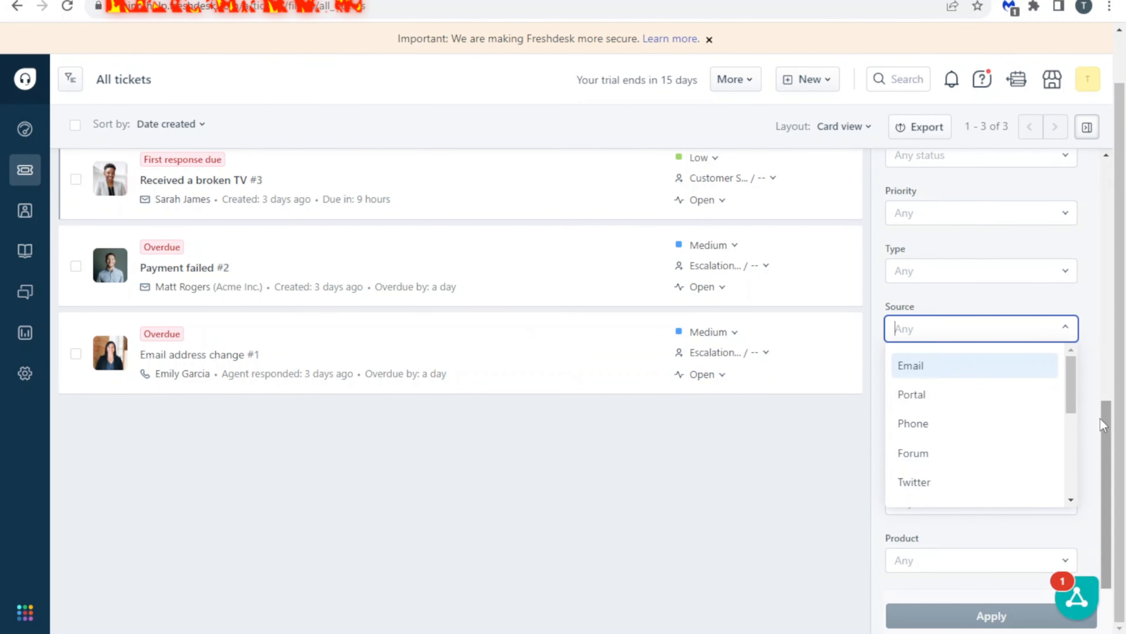
pyautogui.scroll(-4, 983, 433)
pyautogui.scroll(-2, 985, 427)
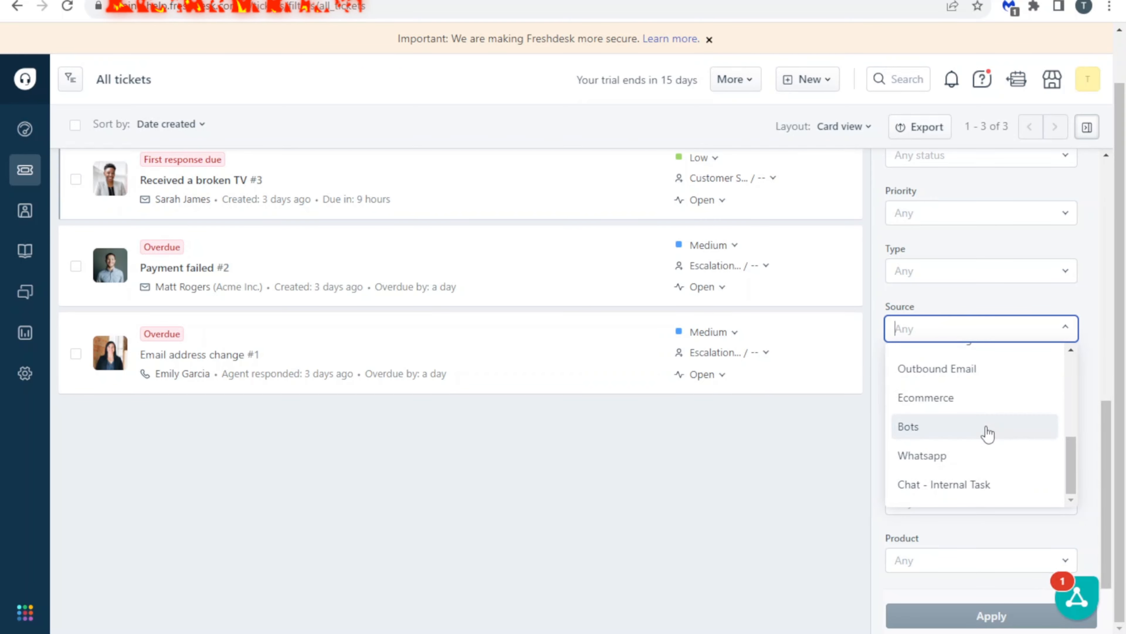
# Step: Examine the Source filter choices from Email and Portal through to Chat - Internal Task, leaving the filter unset
pyautogui.scroll(6, 987, 430)
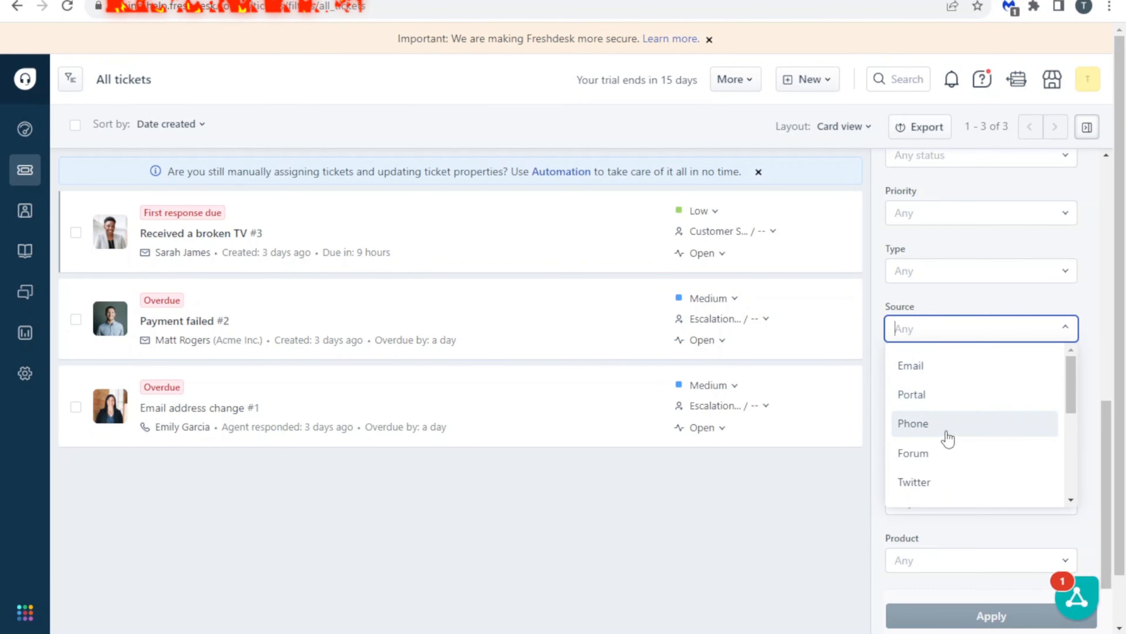
pyautogui.scroll(-2, 967, 404)
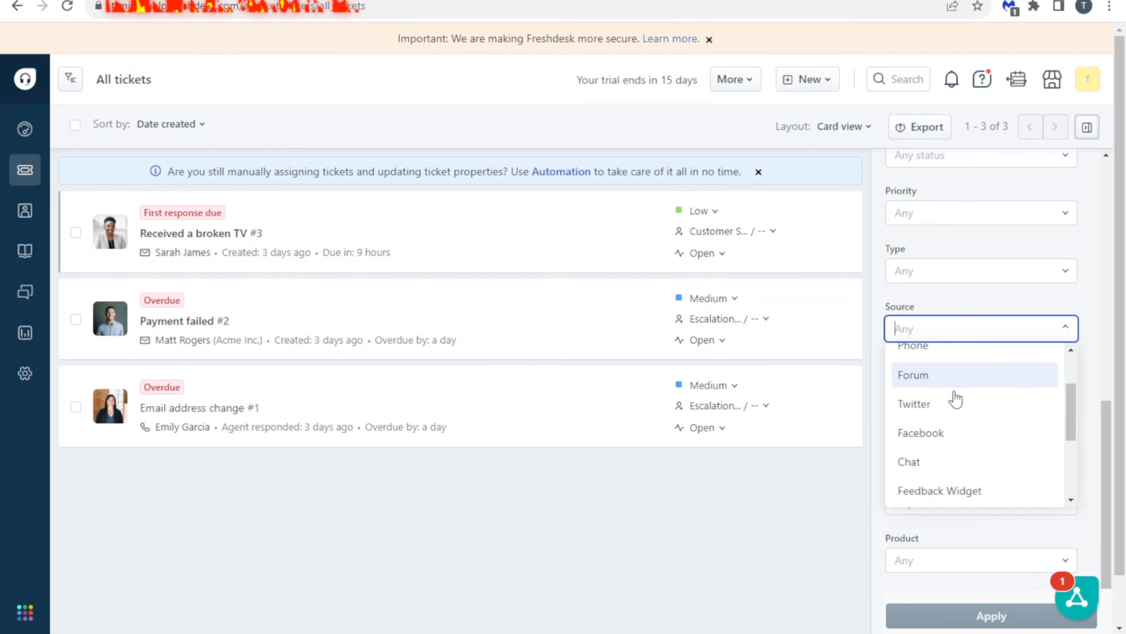
pyautogui.scroll(-2, 954, 418)
pyautogui.scroll(2, 951, 415)
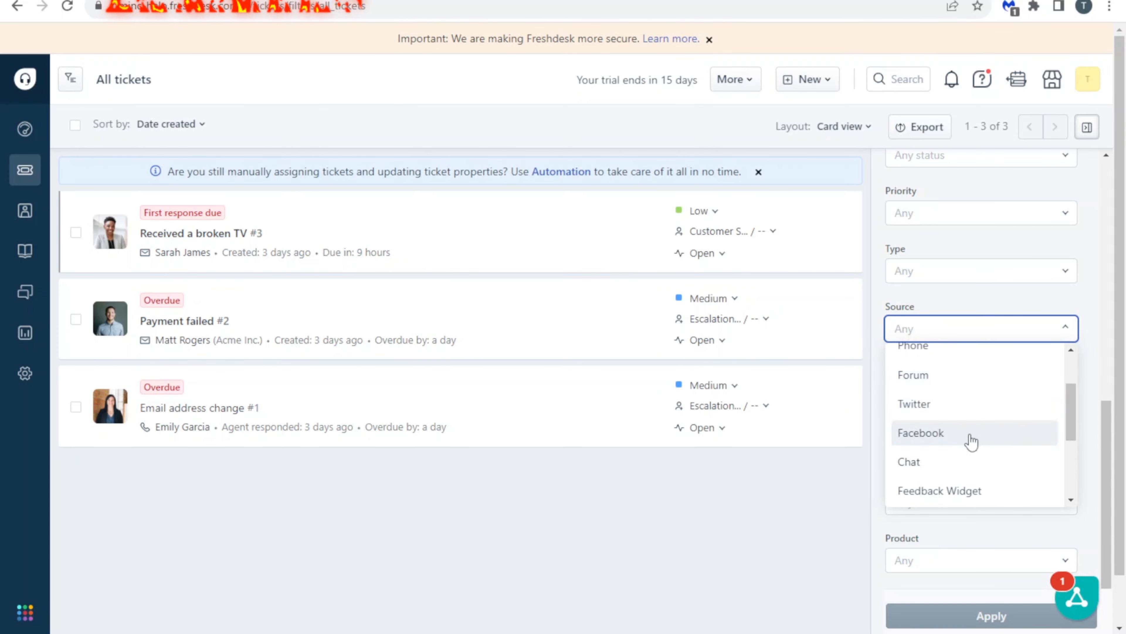
pyautogui.scroll(-2, 996, 402)
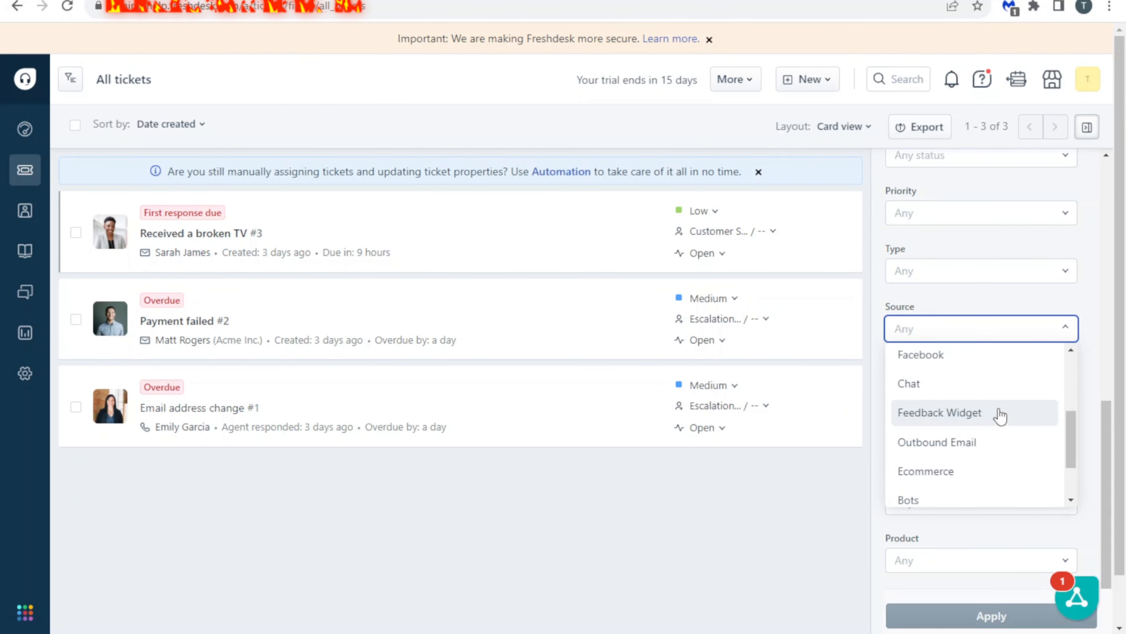
pyautogui.scroll(-1, 1001, 416)
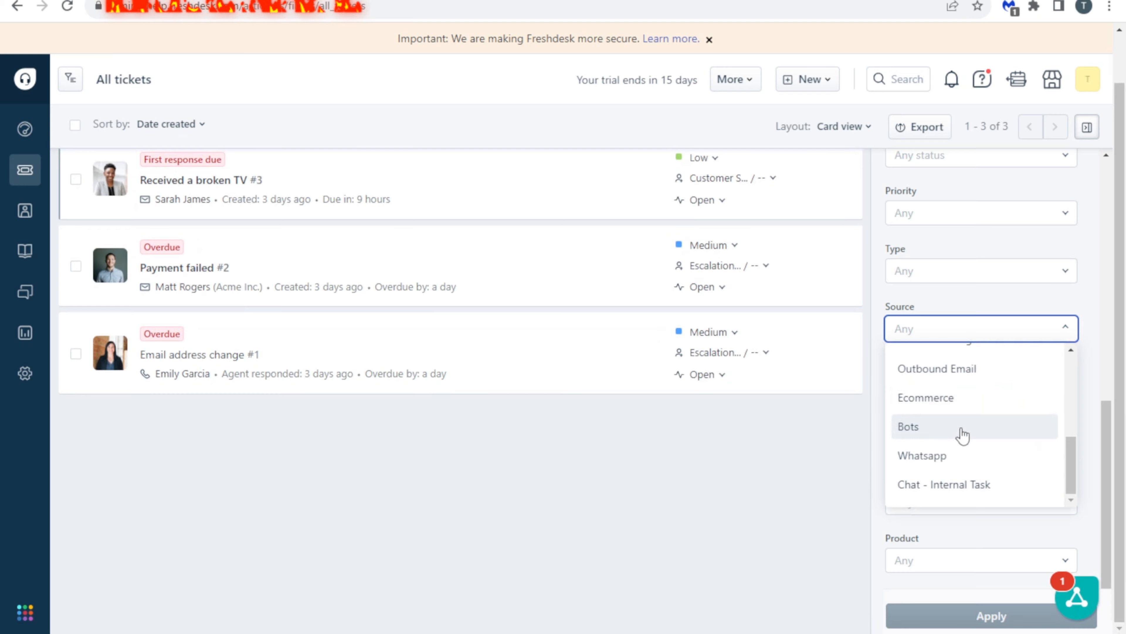
pyautogui.scroll(3, 965, 434)
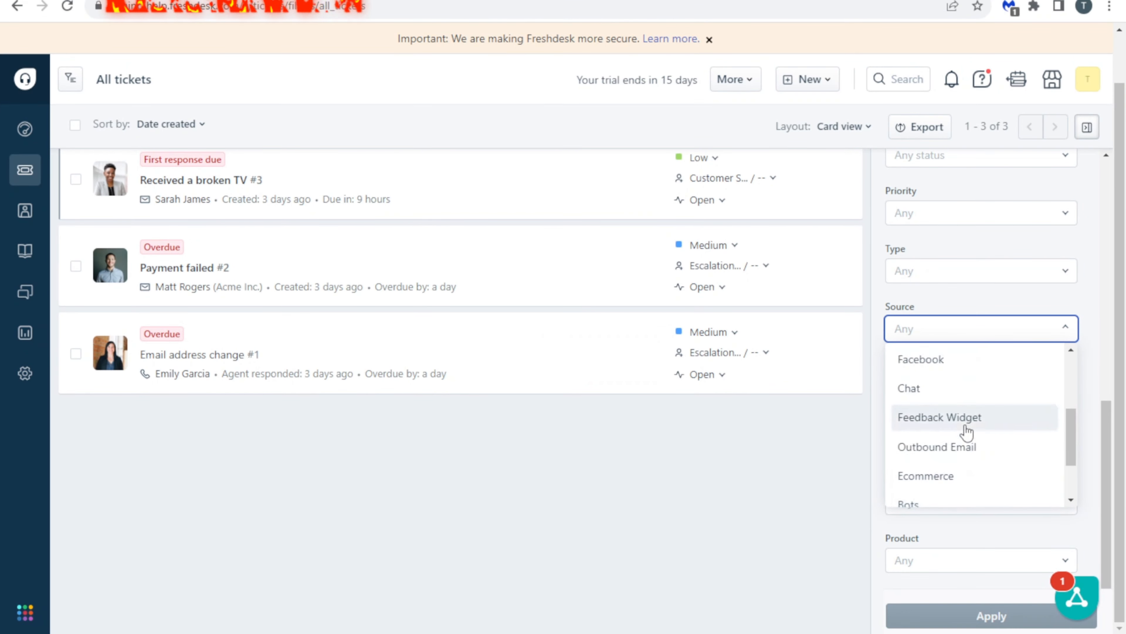
pyautogui.scroll(-3, 966, 432)
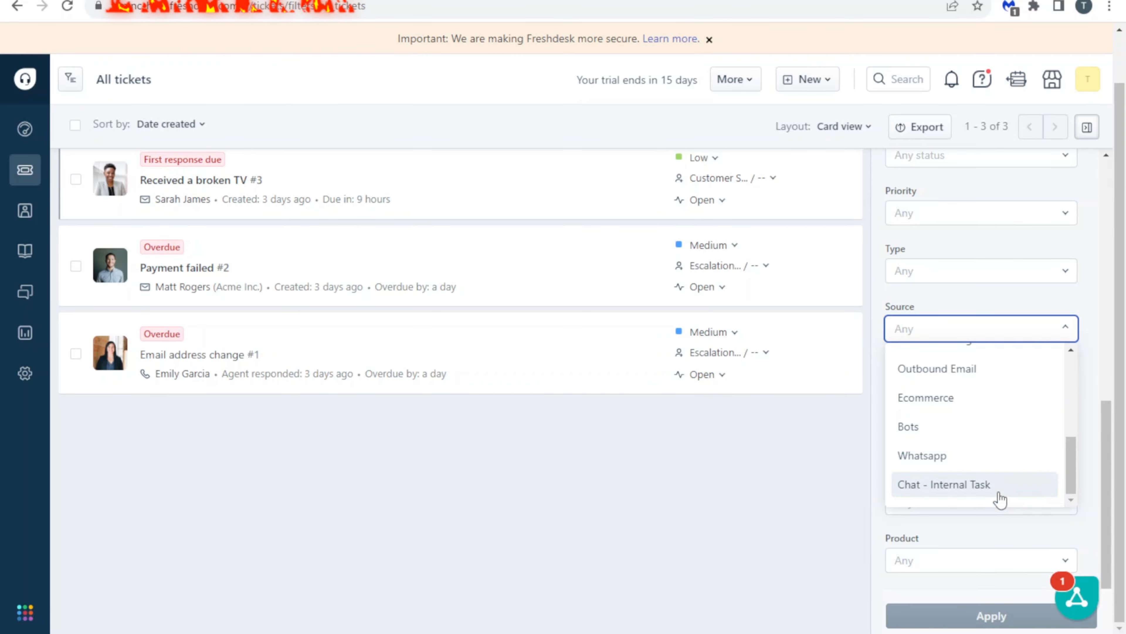
pyautogui.click(812, 468)
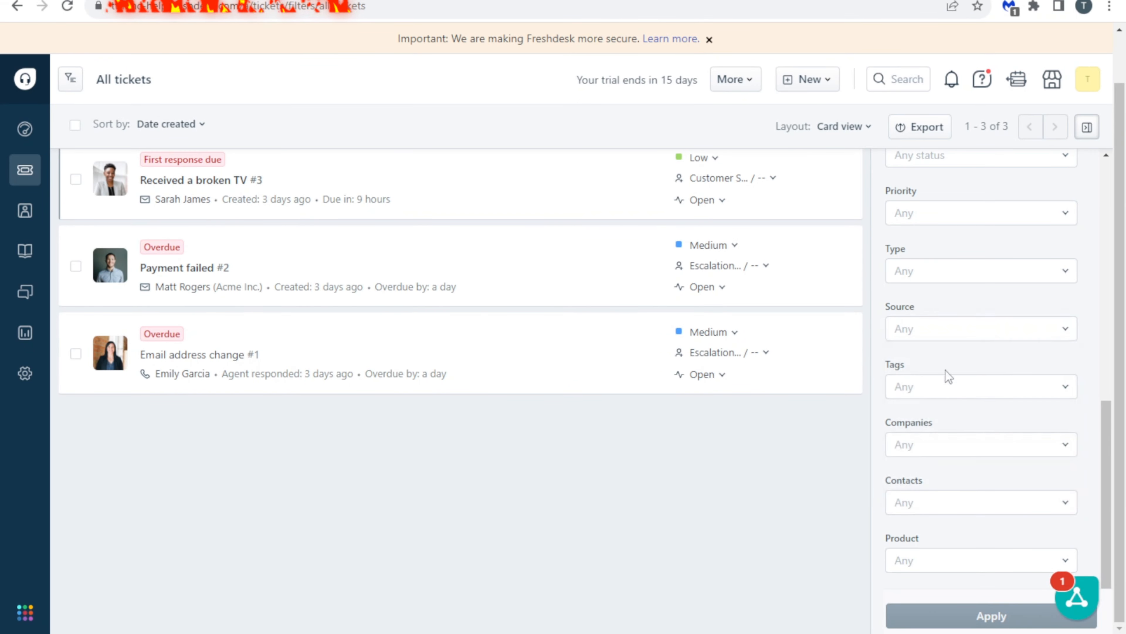
# Step: Try searching the Tags ticket filter for "ui" and "tag", clearing each search text
pyautogui.click(936, 391)
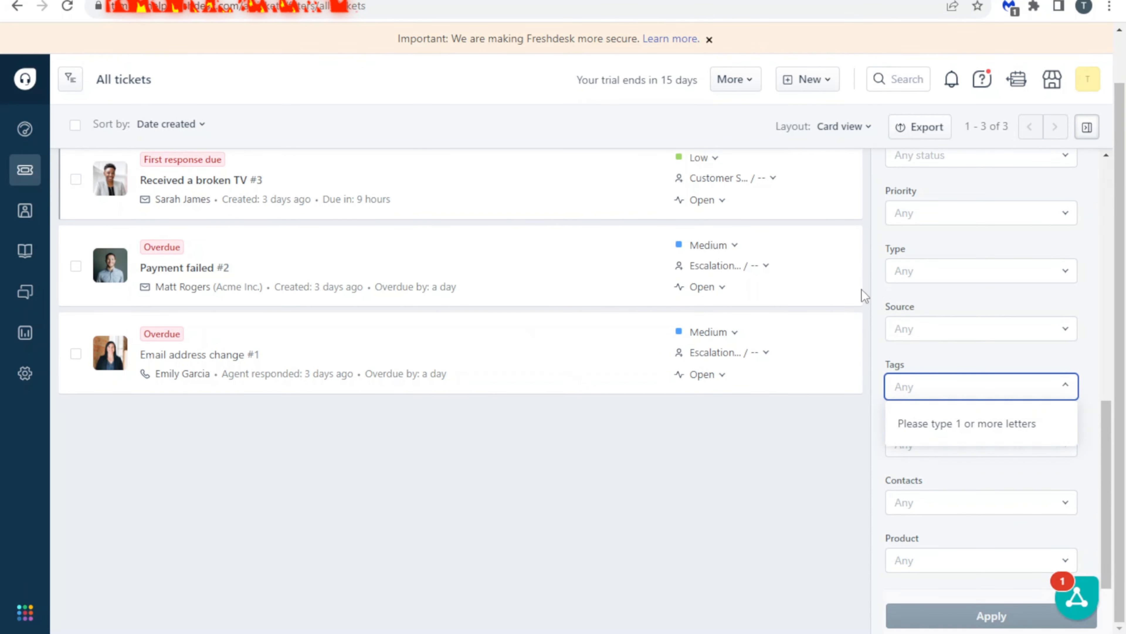
pyautogui.write('uiui')
pyautogui.press('BackSpace')
pyautogui.press('BackSpace')
pyautogui.press('BackSpace')
pyautogui.press('BackSpace')
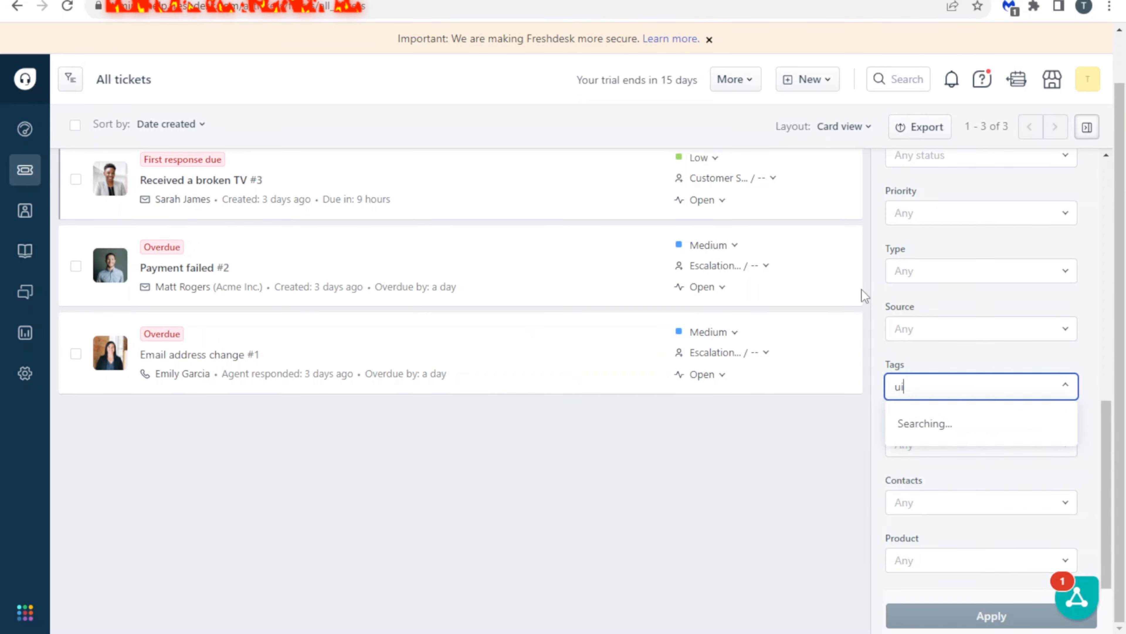
pyautogui.write('tag')
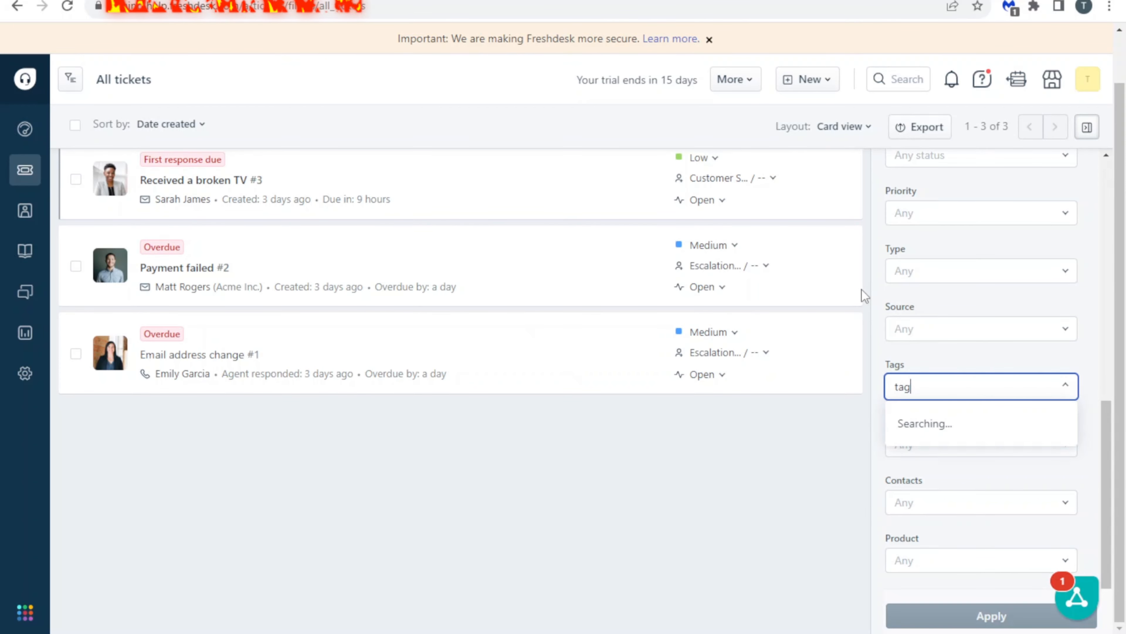
pyautogui.press('BackSpace')
pyautogui.press('BackSpace')
pyautogui.press('BackSpace')
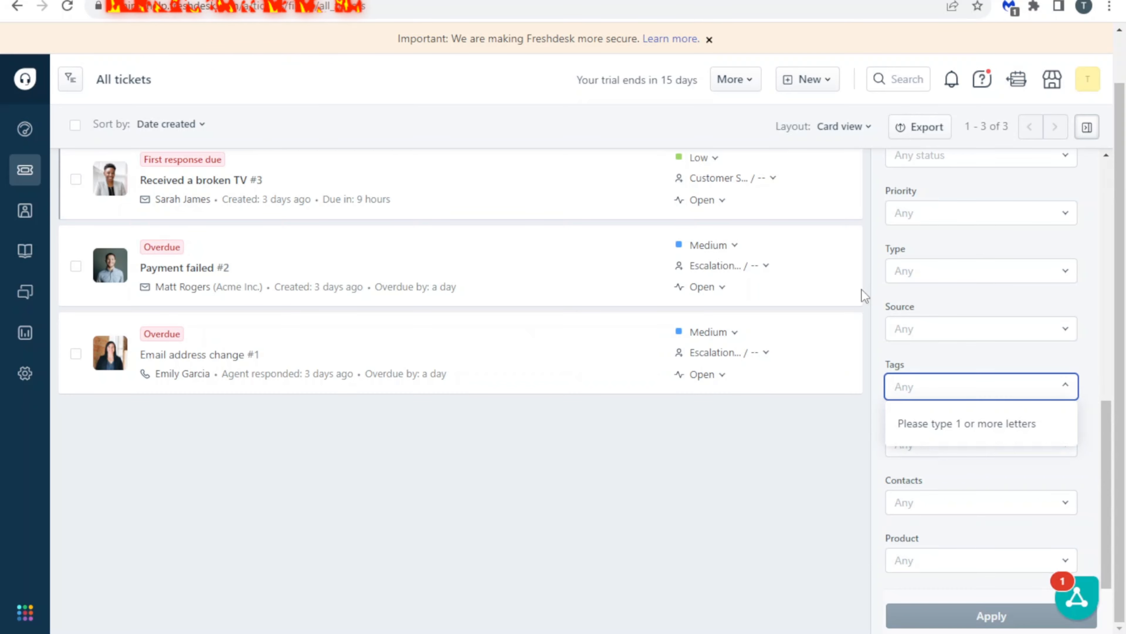
# Step: Try searching the Tags ticket filter for "overd", and leave the filter unset
pyautogui.write('overd')
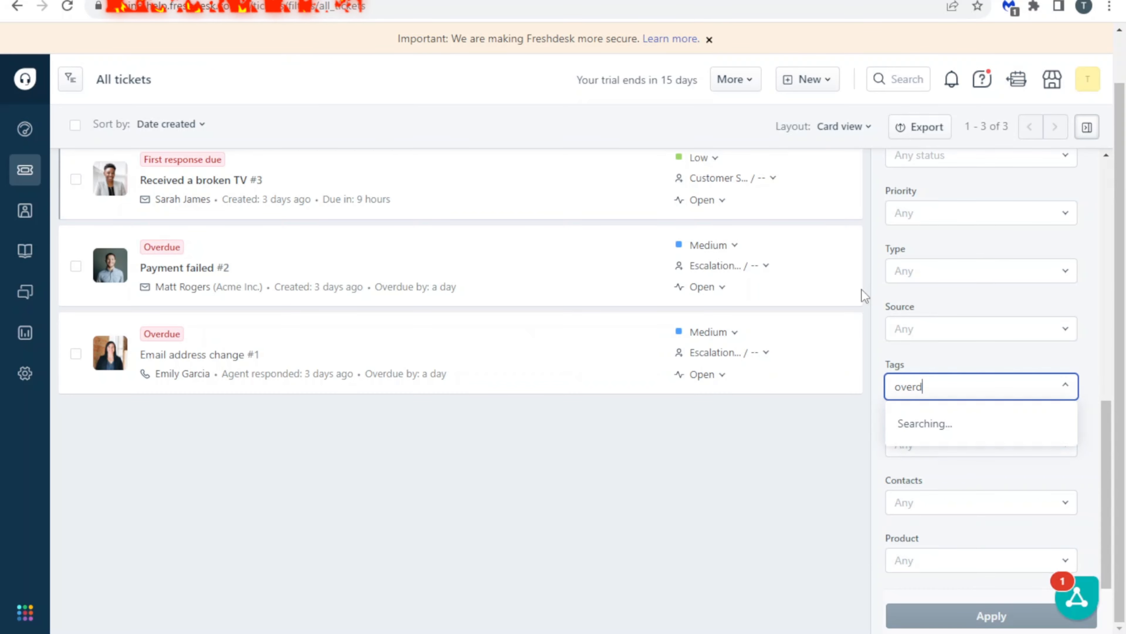
pyautogui.press('BackSpace')
pyautogui.press('BackSpace')
pyautogui.press('BackSpace')
pyautogui.press('BackSpace')
pyautogui.press('BackSpace')
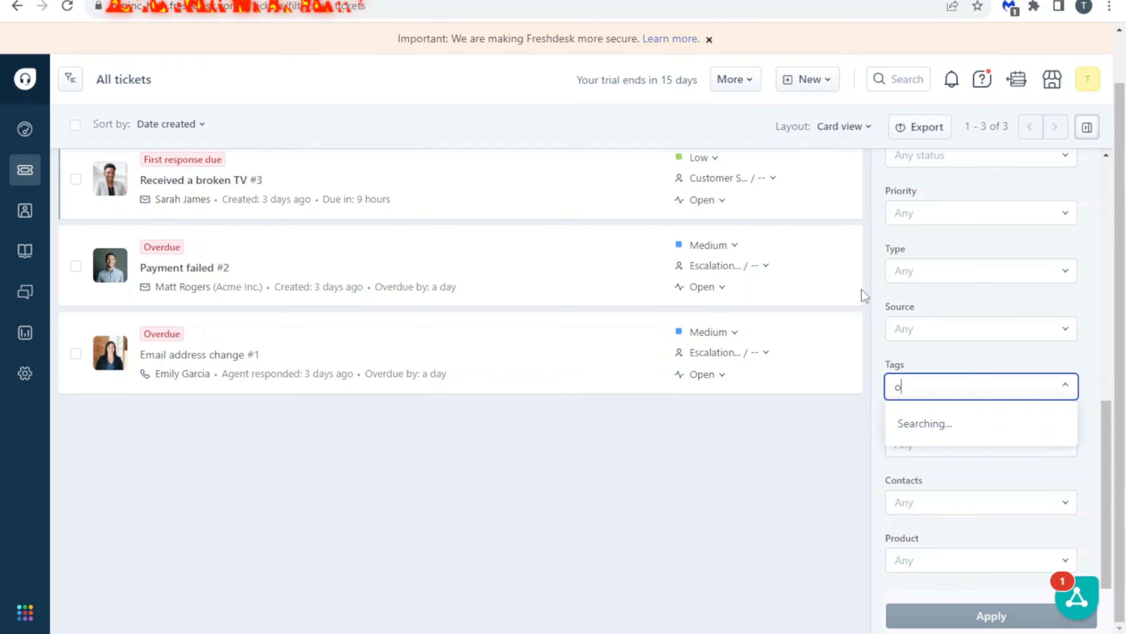
pyautogui.click(907, 294)
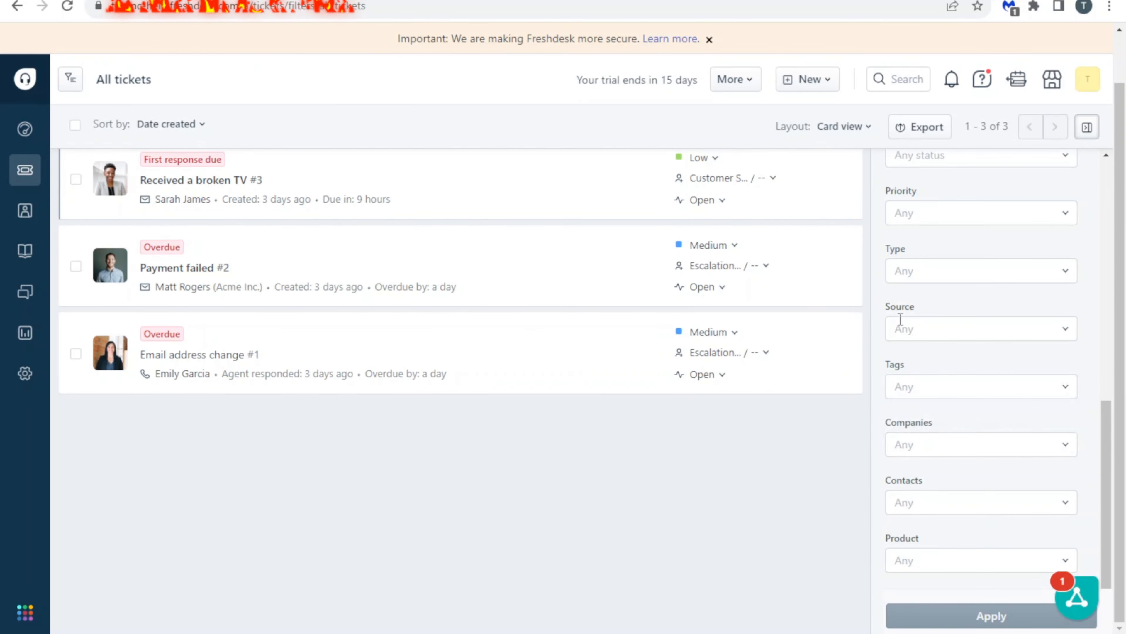
# Step: Look at the Companies and Contacts ticket filters, leaving both unset
pyautogui.click(942, 448)
pyautogui.click(893, 359)
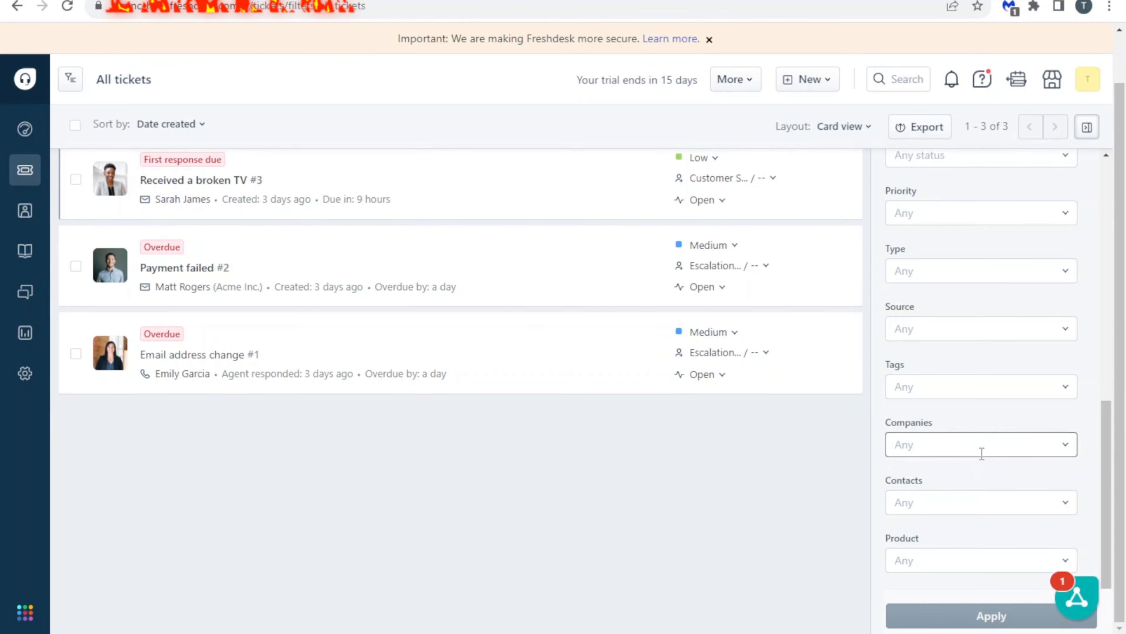
pyautogui.click(971, 509)
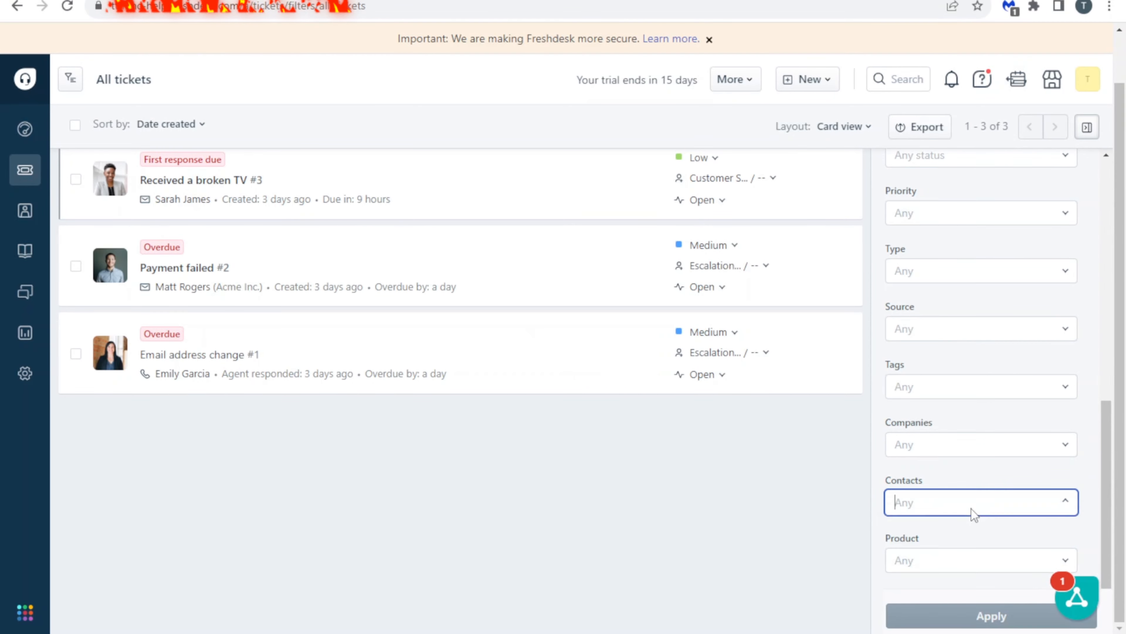
pyautogui.click(968, 471)
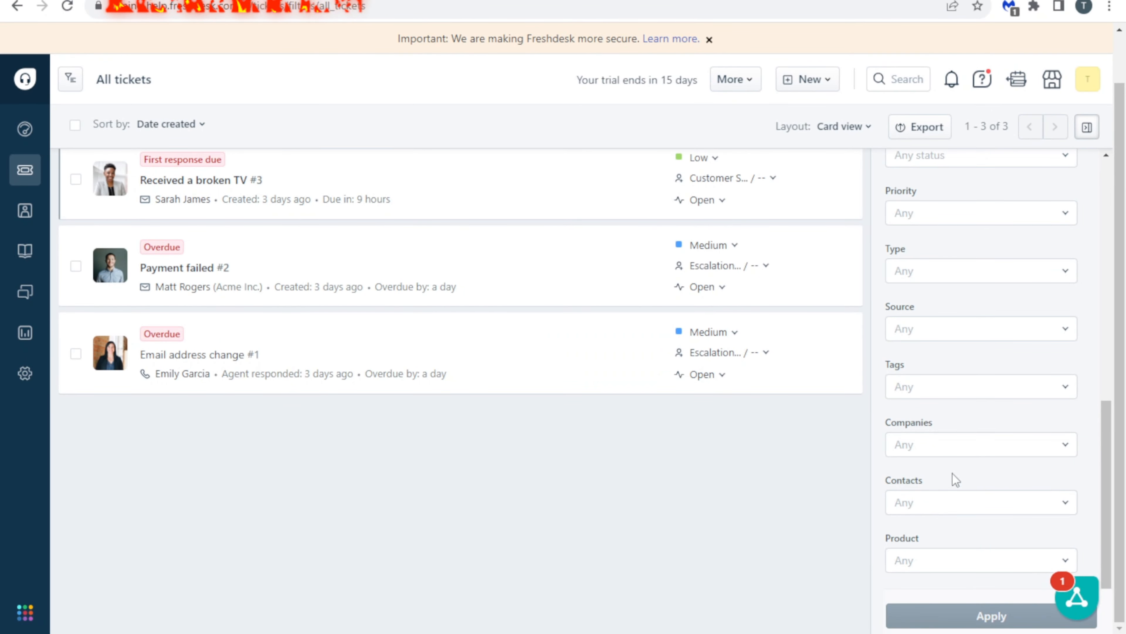
# Step: Check the contact on the "Received a broken TV" ticket, and select that contact in the ticket list's Contacts filter
pyautogui.click(177, 181)
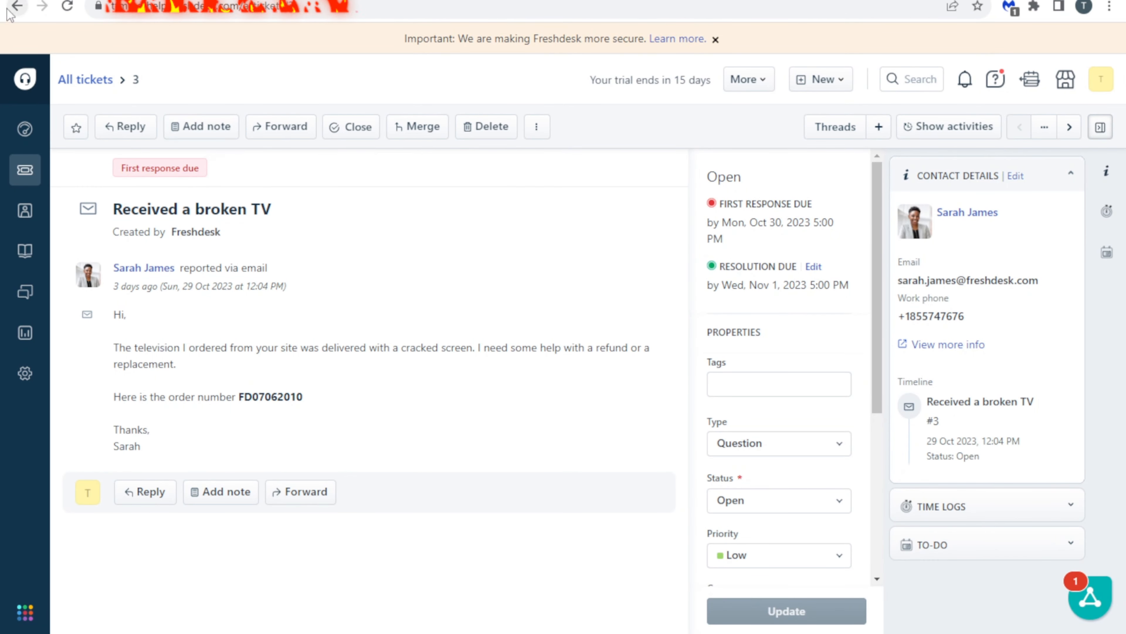
pyautogui.click(16, 7)
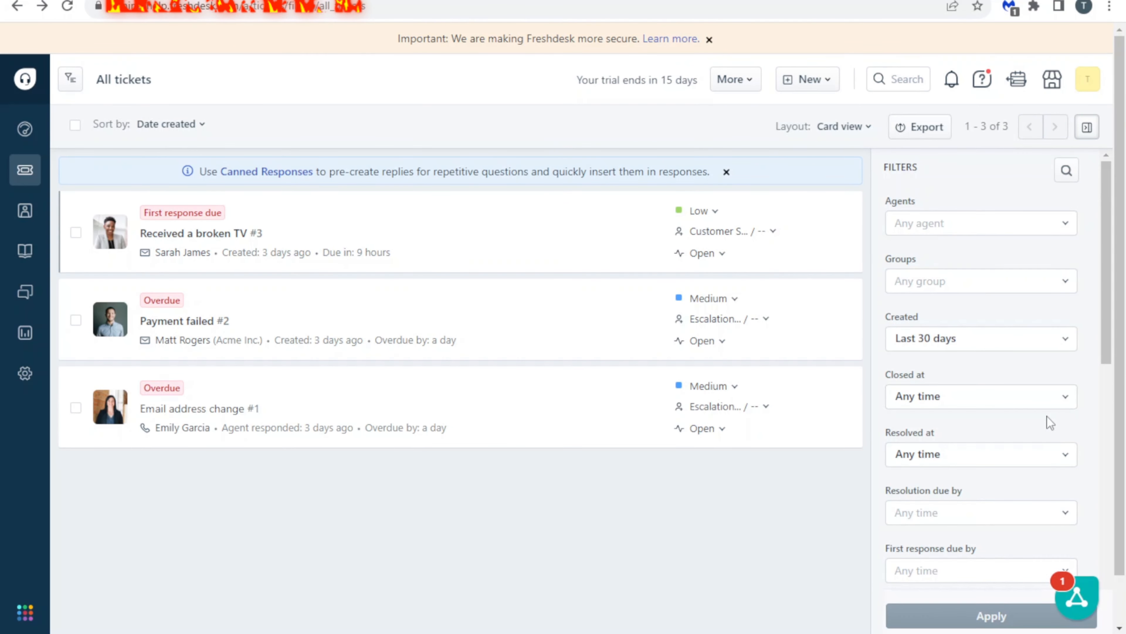
pyautogui.scroll(-12, 1048, 408)
pyautogui.click(974, 499)
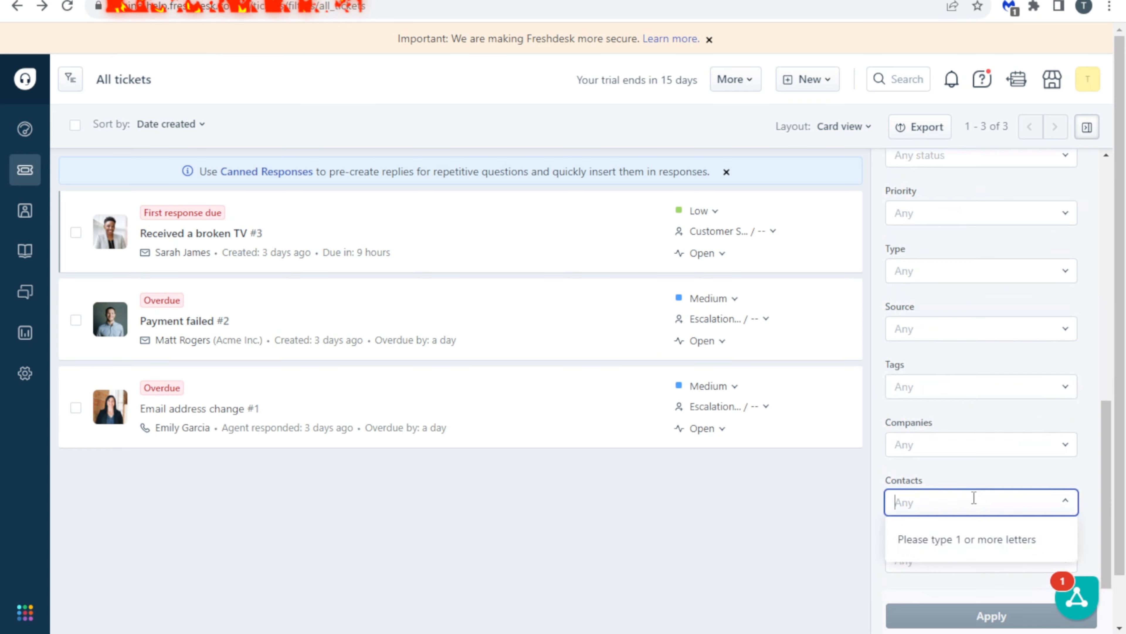
pyautogui.write('sara')
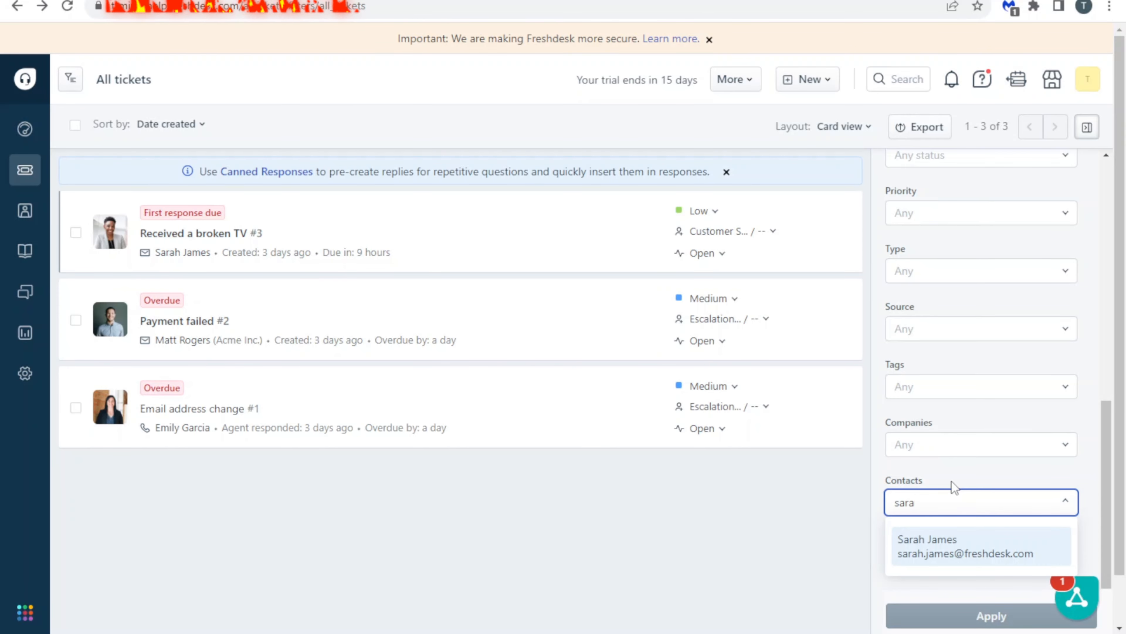
pyautogui.press('Return')
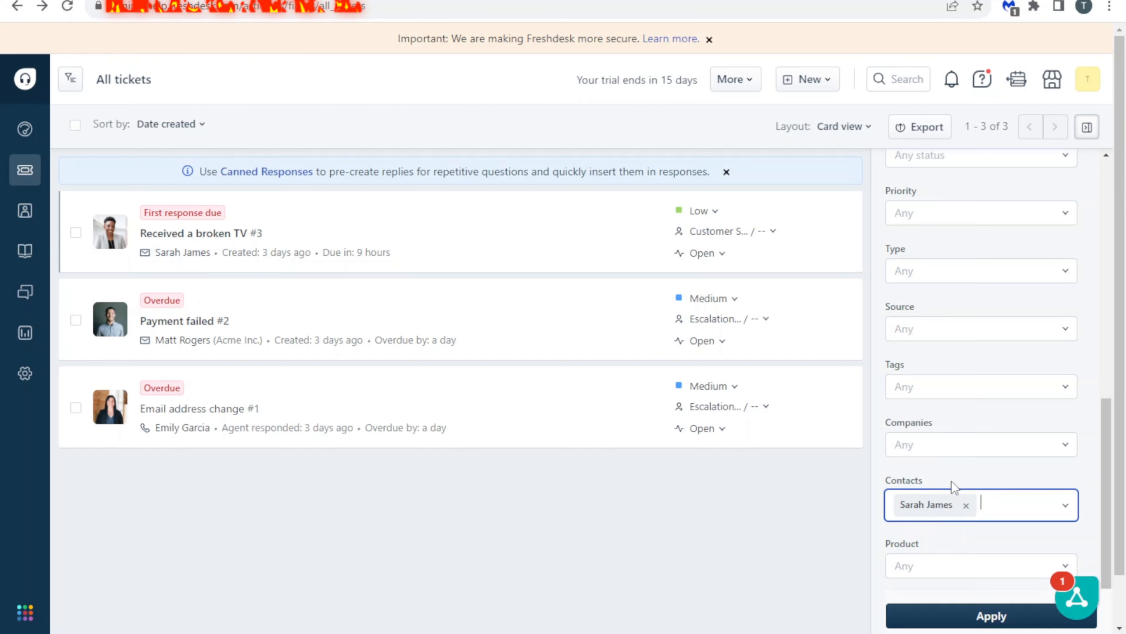
# Step: Check the Product filter's choices without picking one, and remove the selected contact from the Contacts filter
pyautogui.scroll(6, 955, 487)
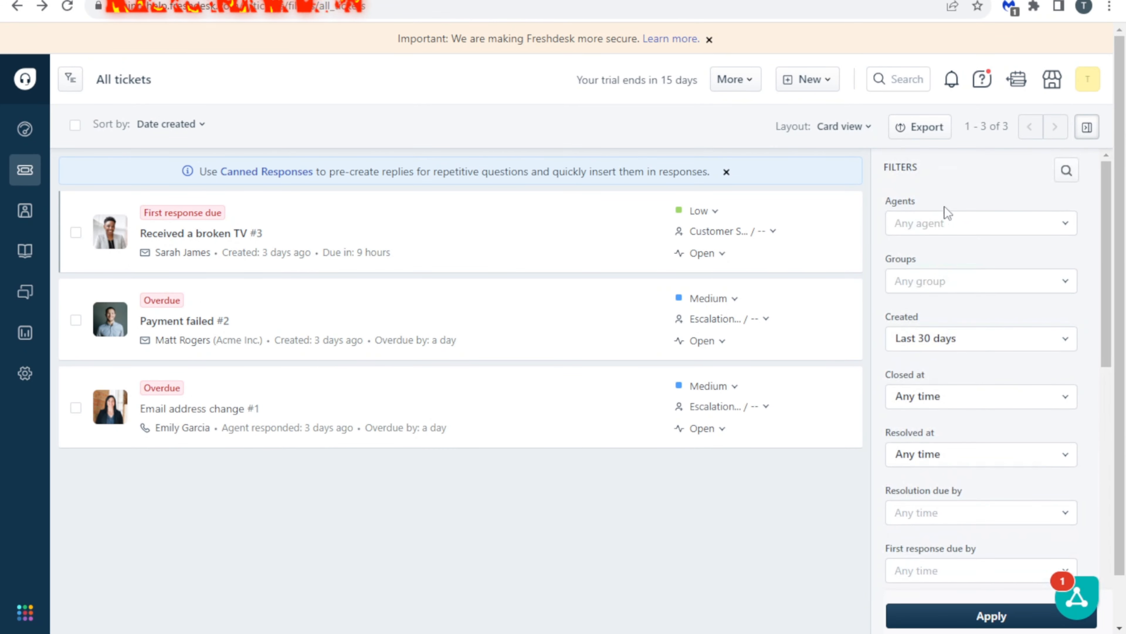
pyautogui.scroll(-5, 960, 275)
pyautogui.scroll(-2, 960, 278)
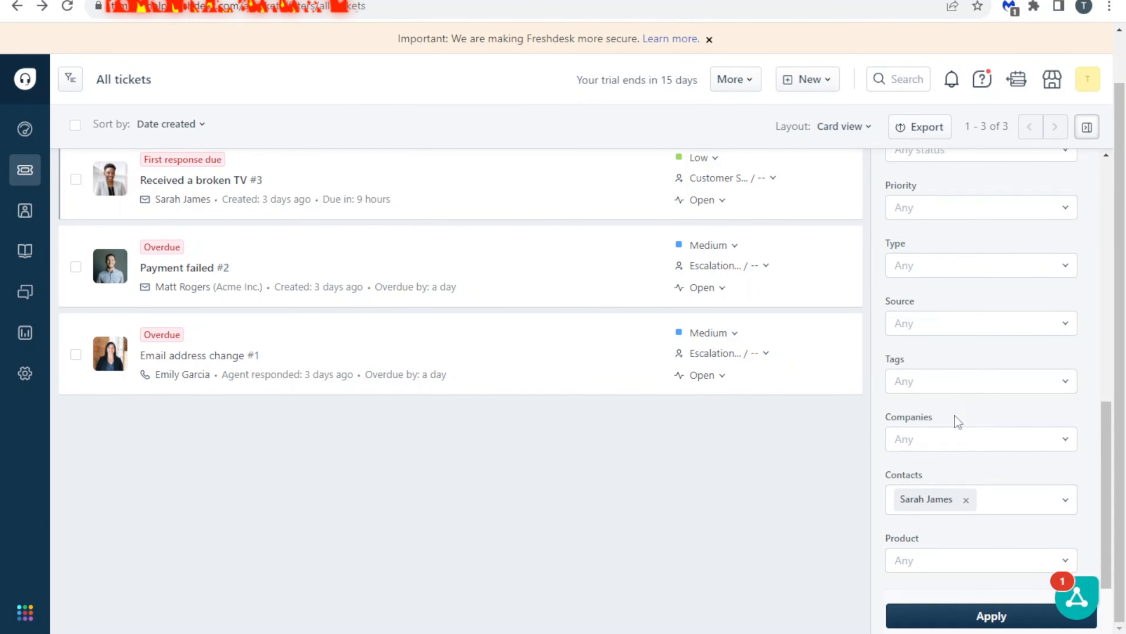
pyautogui.click(926, 555)
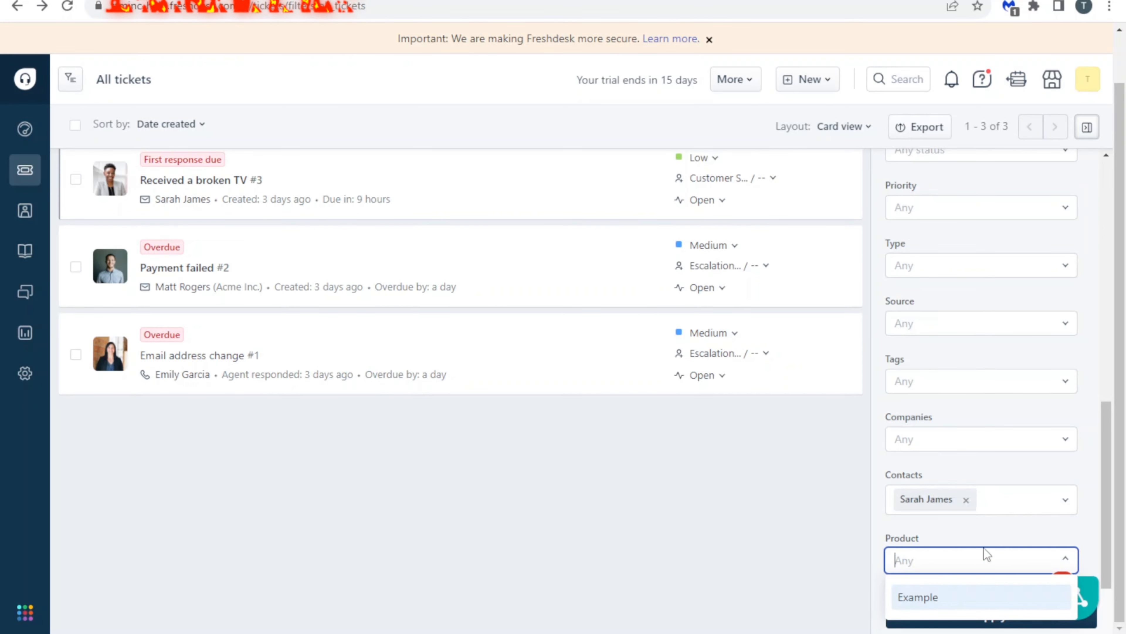
pyautogui.click(966, 500)
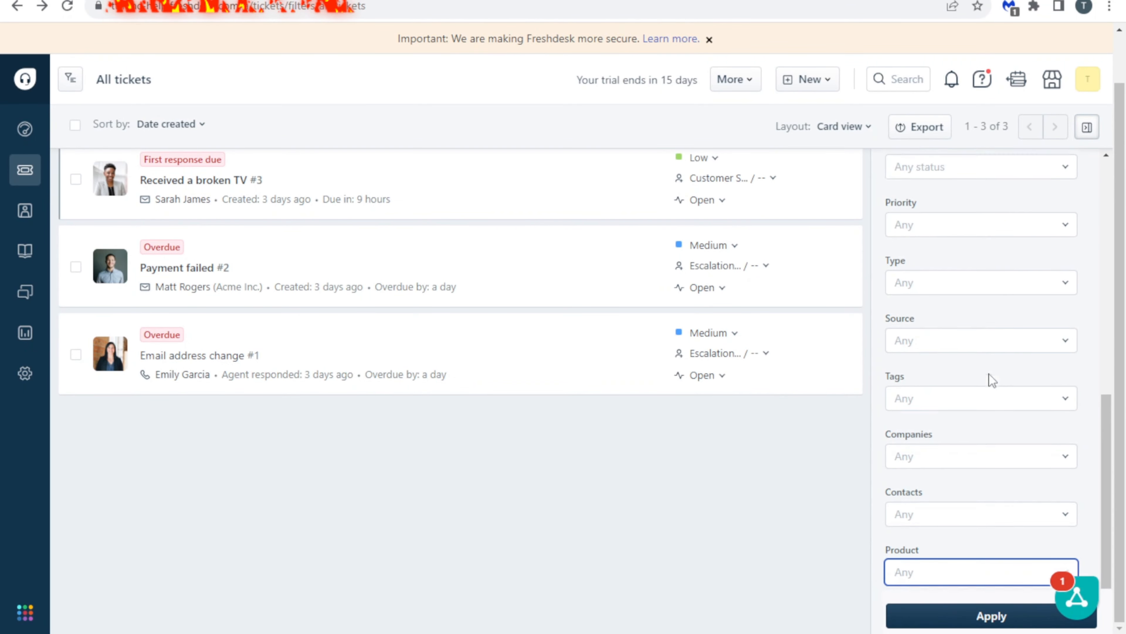
# Step: View the "Received a broken TV" ticket, and return to the All tickets list to look over its filters
pyautogui.scroll(10, 989, 374)
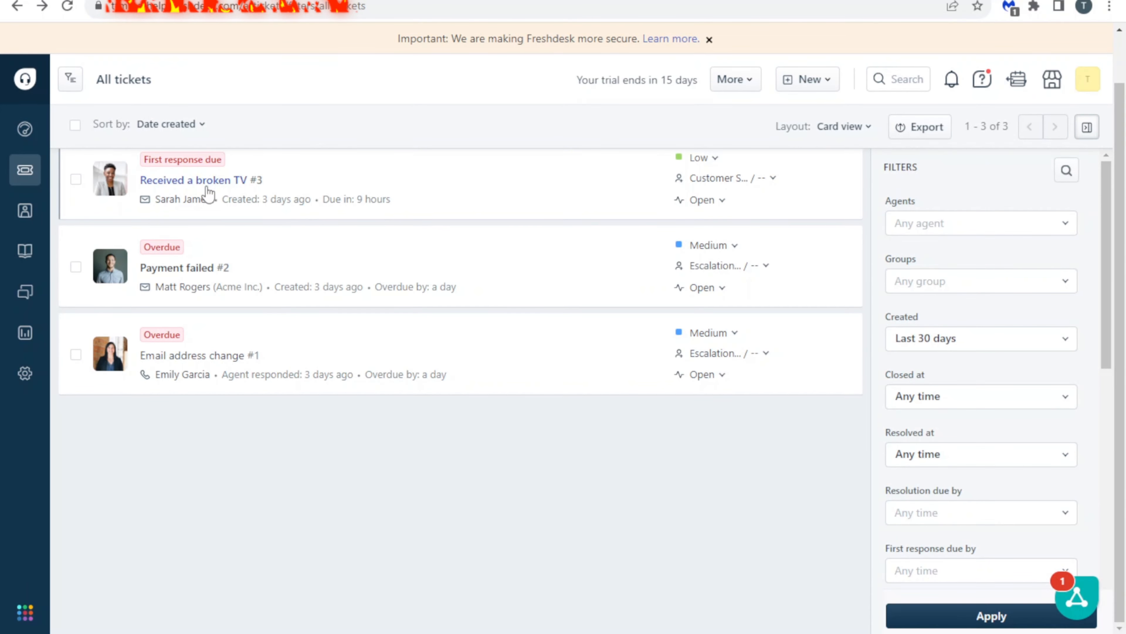
pyautogui.click(323, 203)
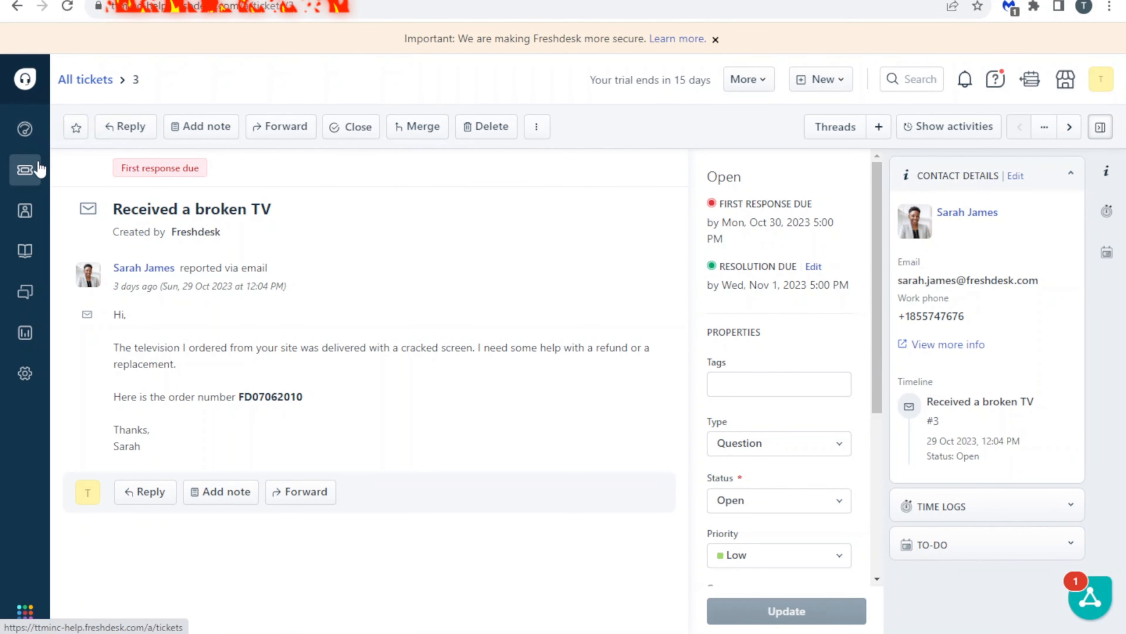
pyautogui.click(26, 171)
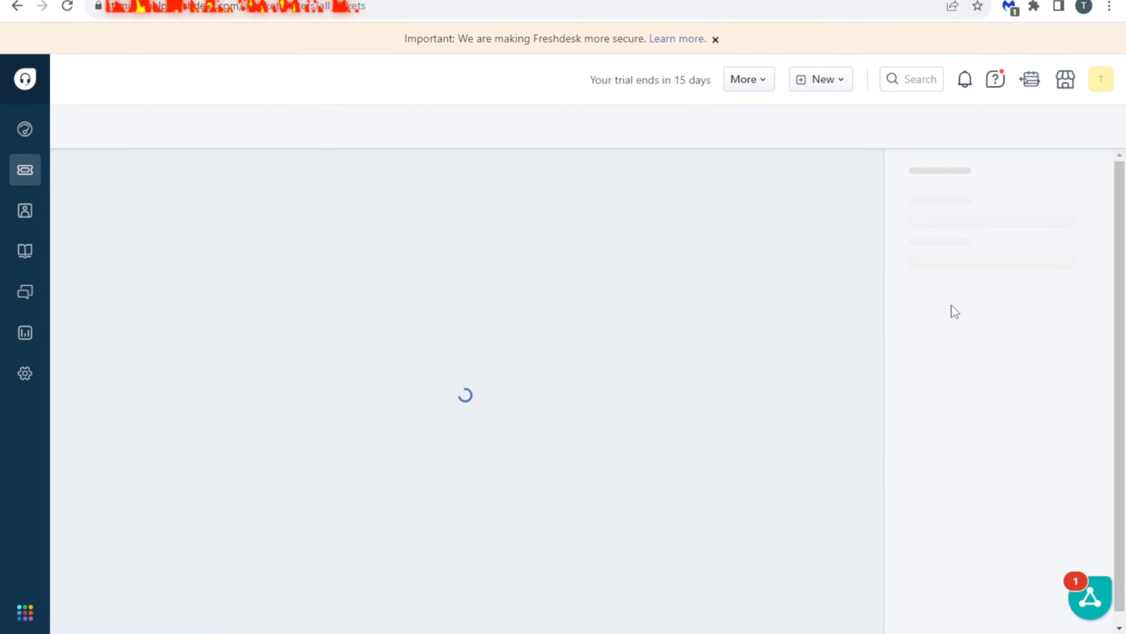
pyautogui.scroll(-2, 985, 298)
pyautogui.scroll(-4, 986, 297)
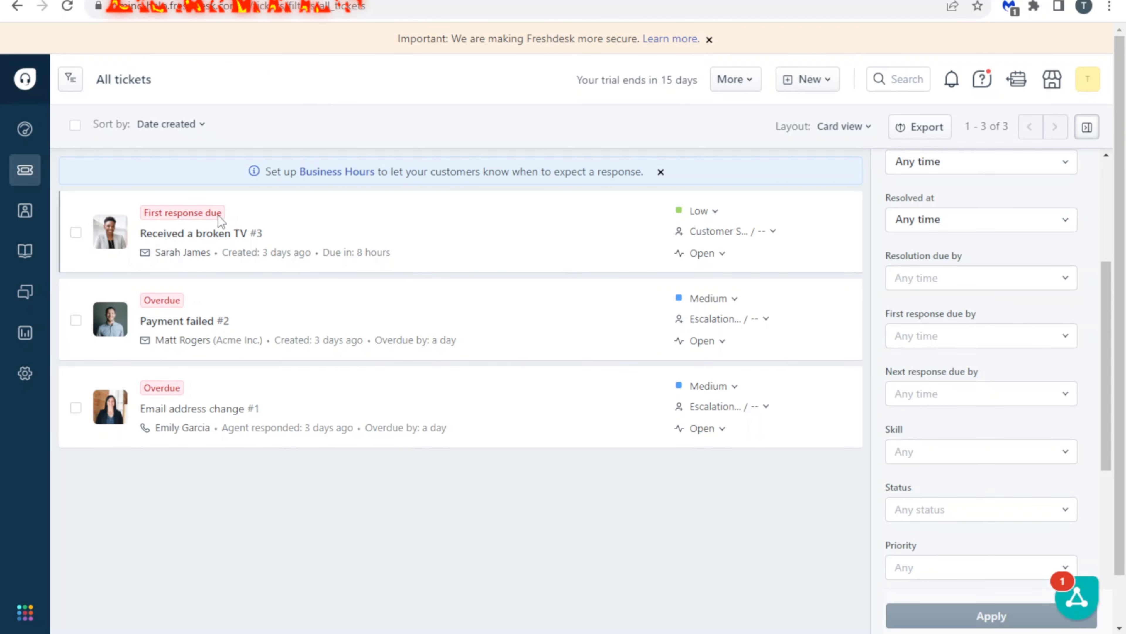
pyautogui.moveTo(210, 235)
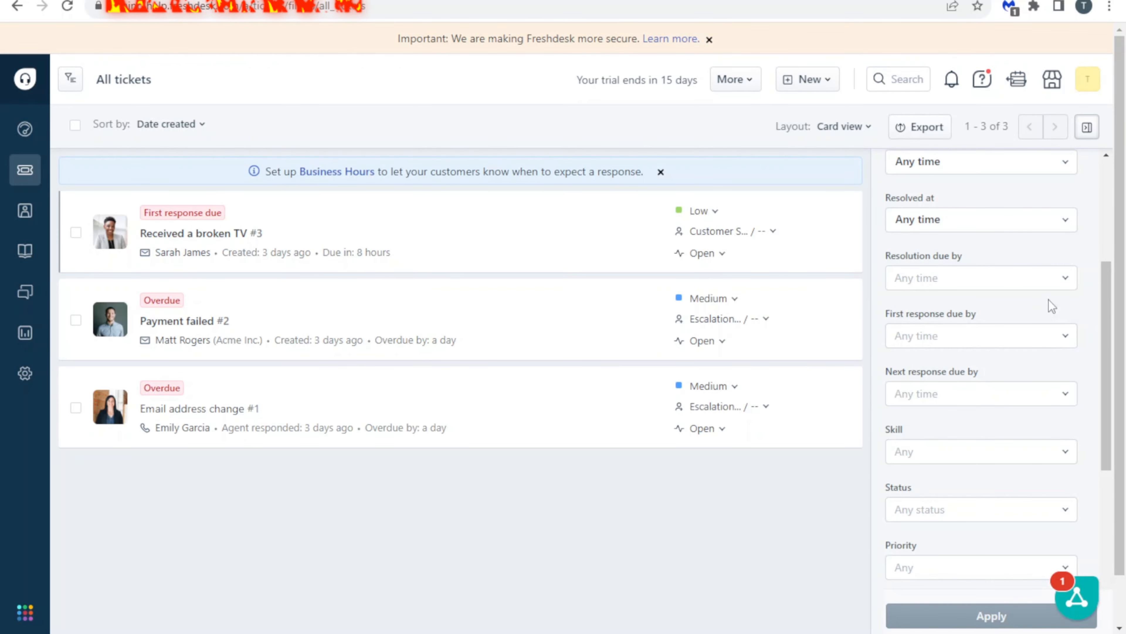
# Step: Open the "Received a broken TV" ticket and look through its due dates and properties
pyautogui.click(312, 234)
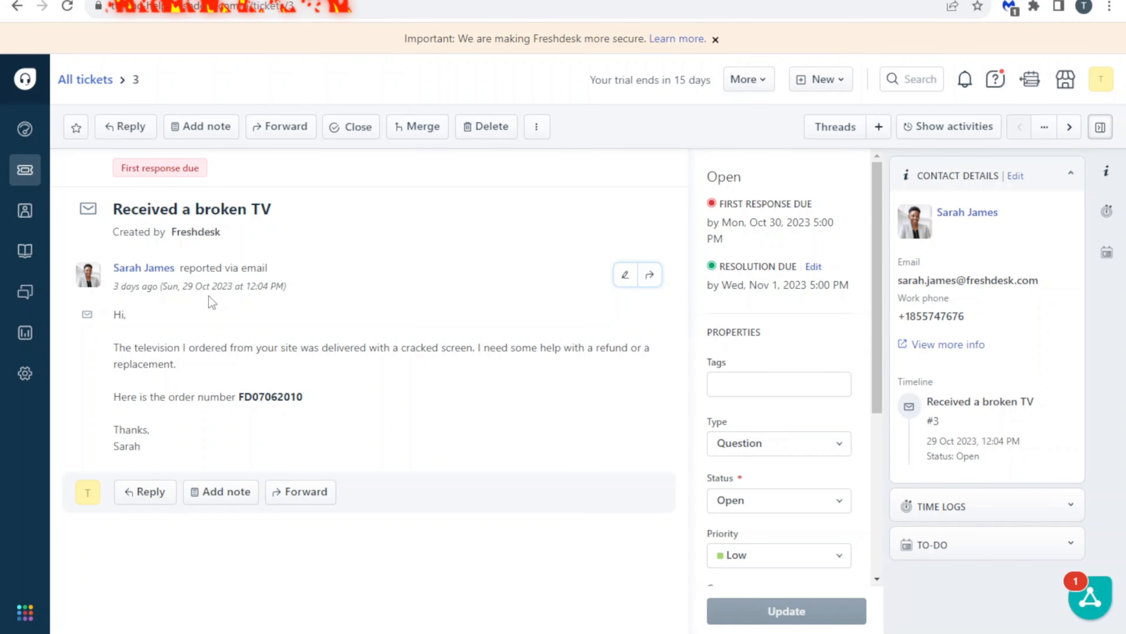
pyautogui.scroll(-3, 772, 315)
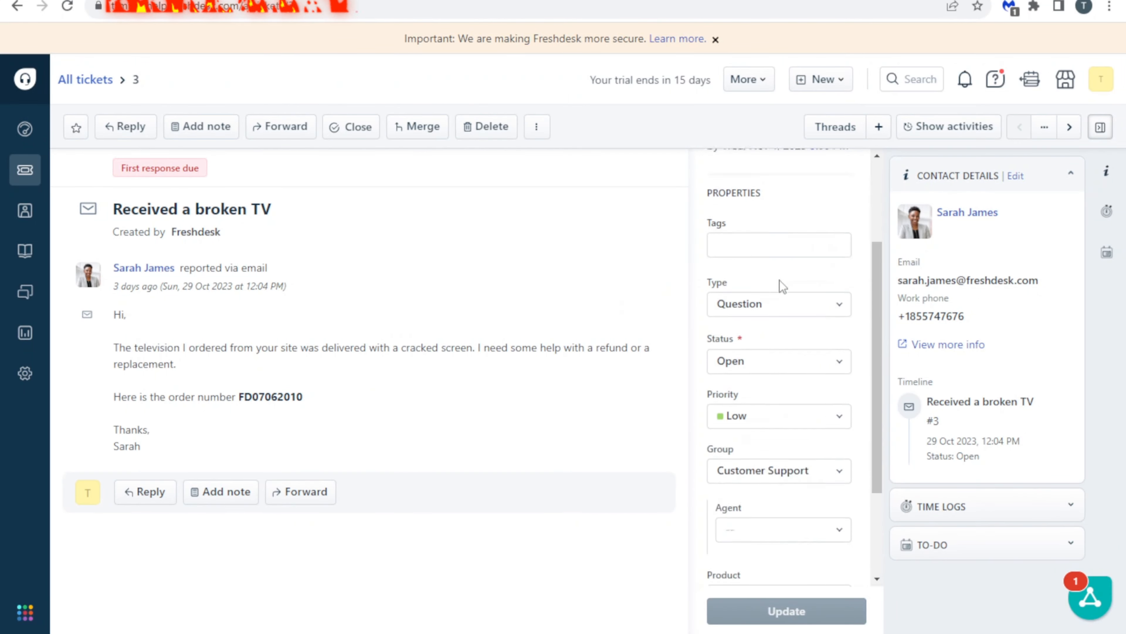
pyautogui.scroll(3, 799, 249)
pyautogui.scroll(1, 799, 249)
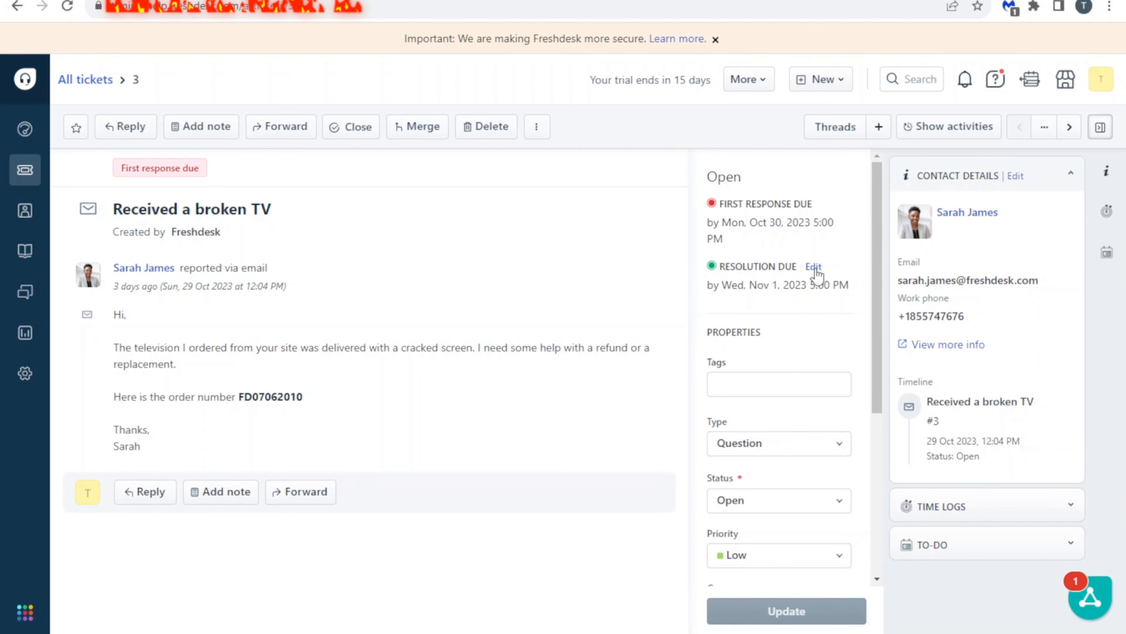
# Step: Check the preset choices for the ticket's resolution due date and the Tags field without changing either
pyautogui.click(814, 267)
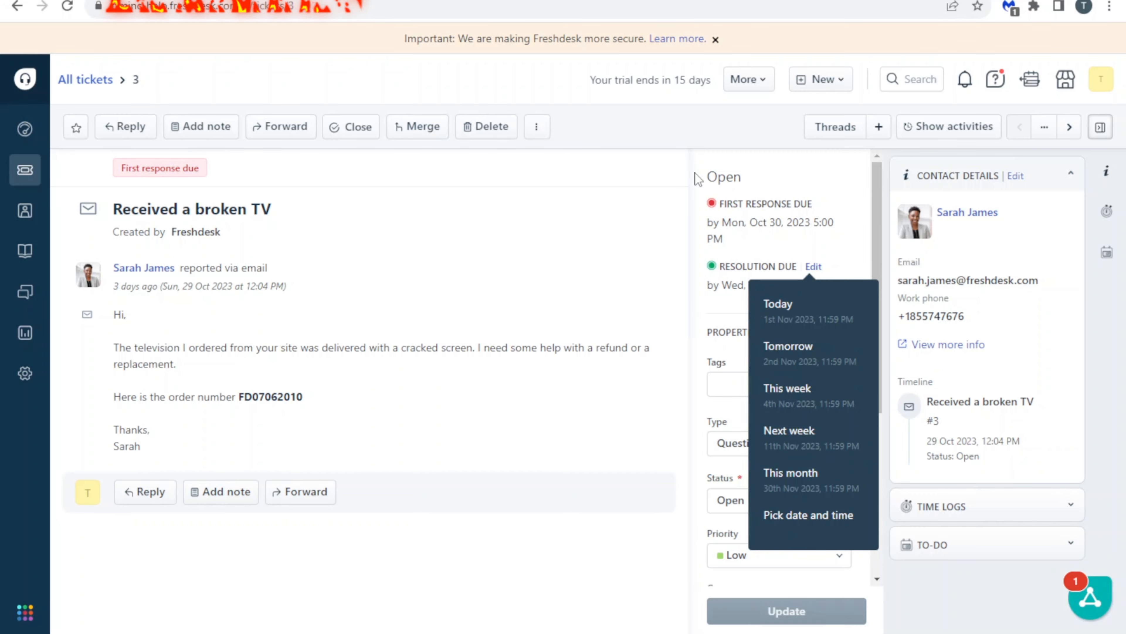
pyautogui.click(698, 231)
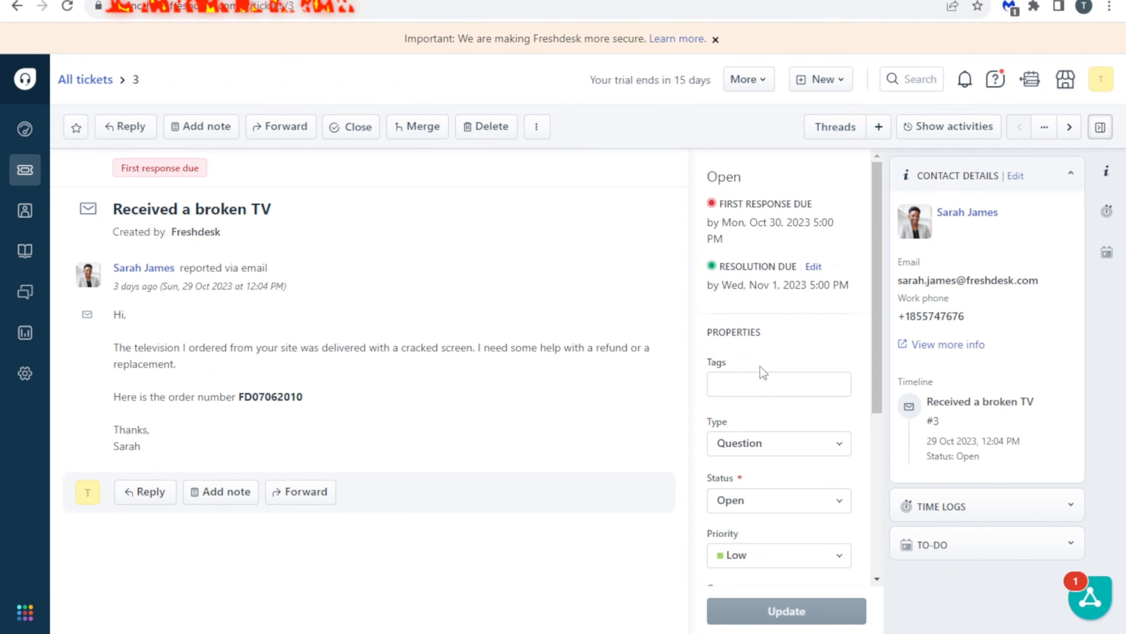
pyautogui.scroll(-4, 797, 346)
pyautogui.click(758, 231)
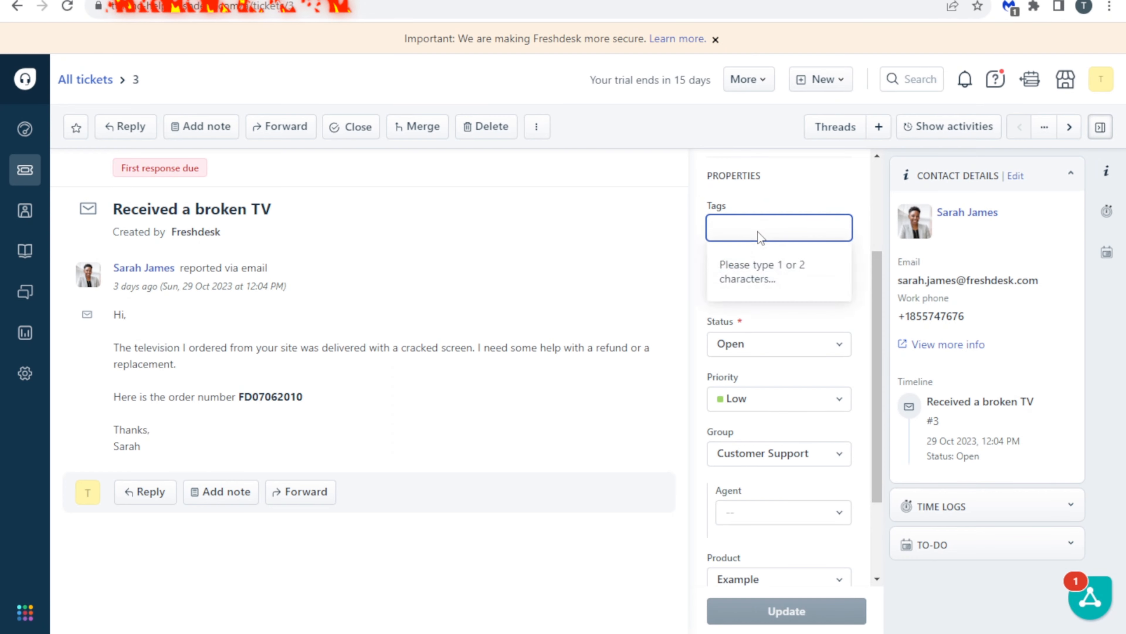
pyautogui.click(796, 198)
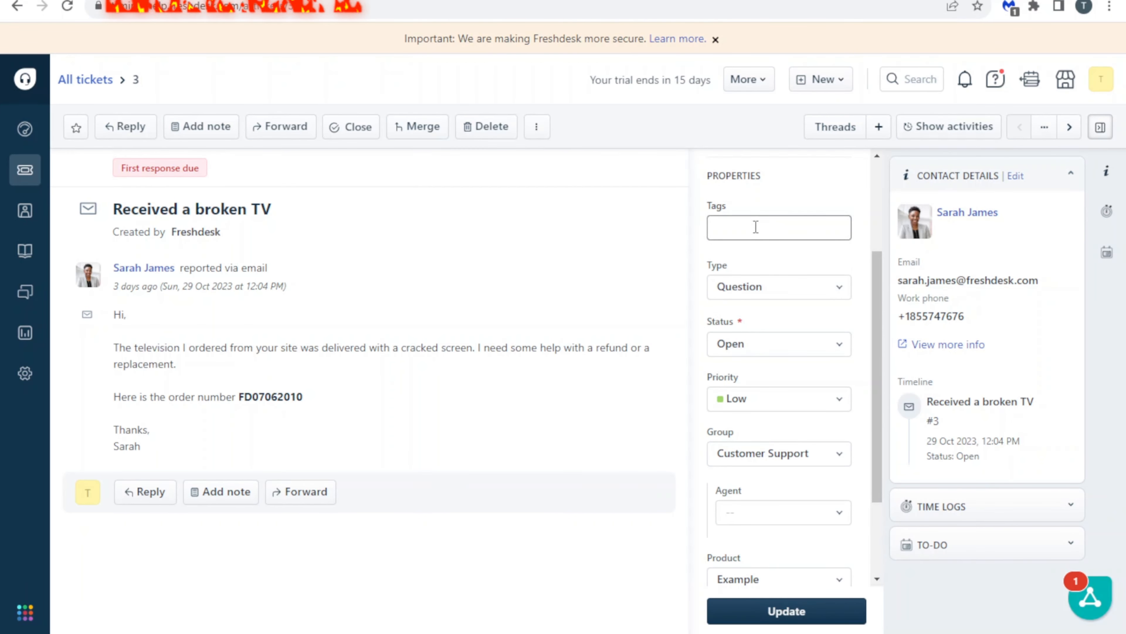
pyautogui.click(802, 238)
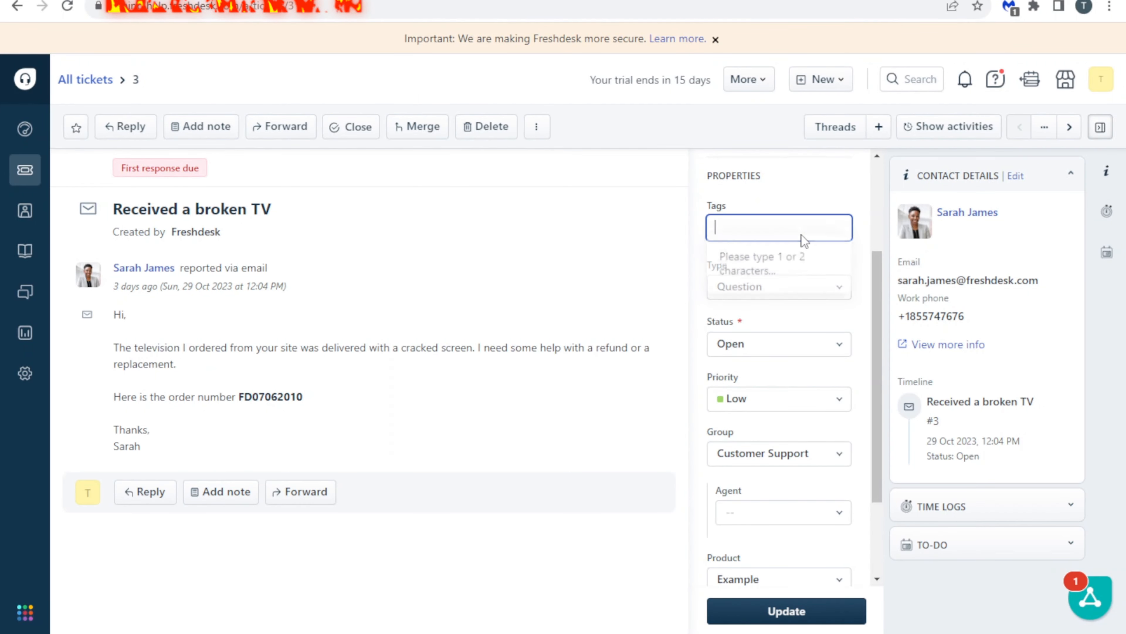
pyautogui.click(859, 216)
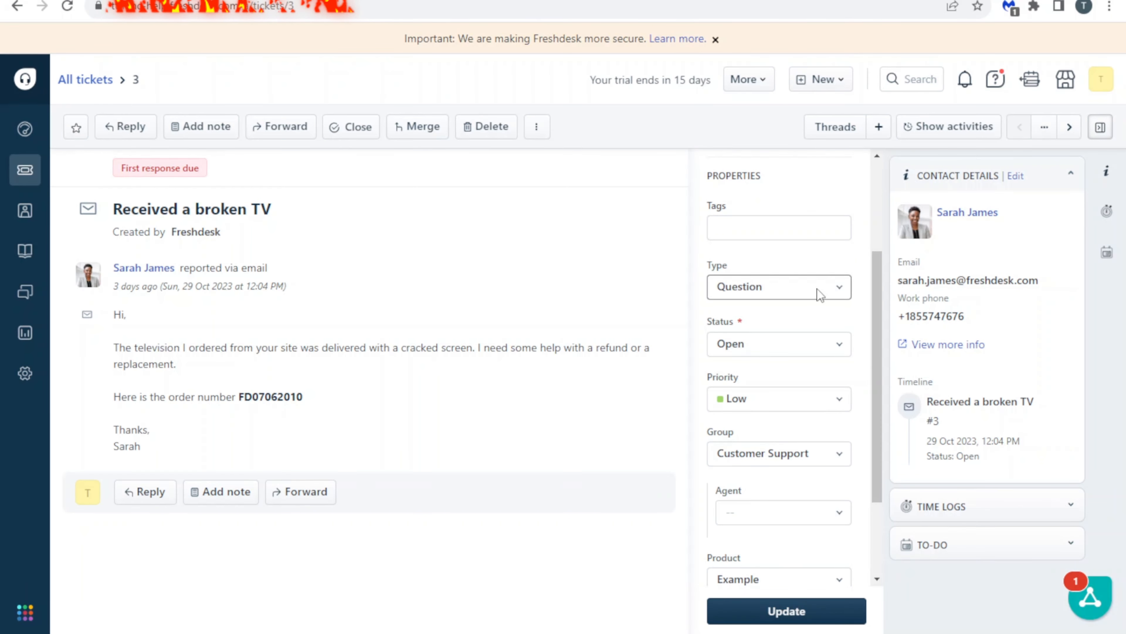
# Step: Set the type of the "Received a broken TV" ticket to Problem
pyautogui.click(820, 294)
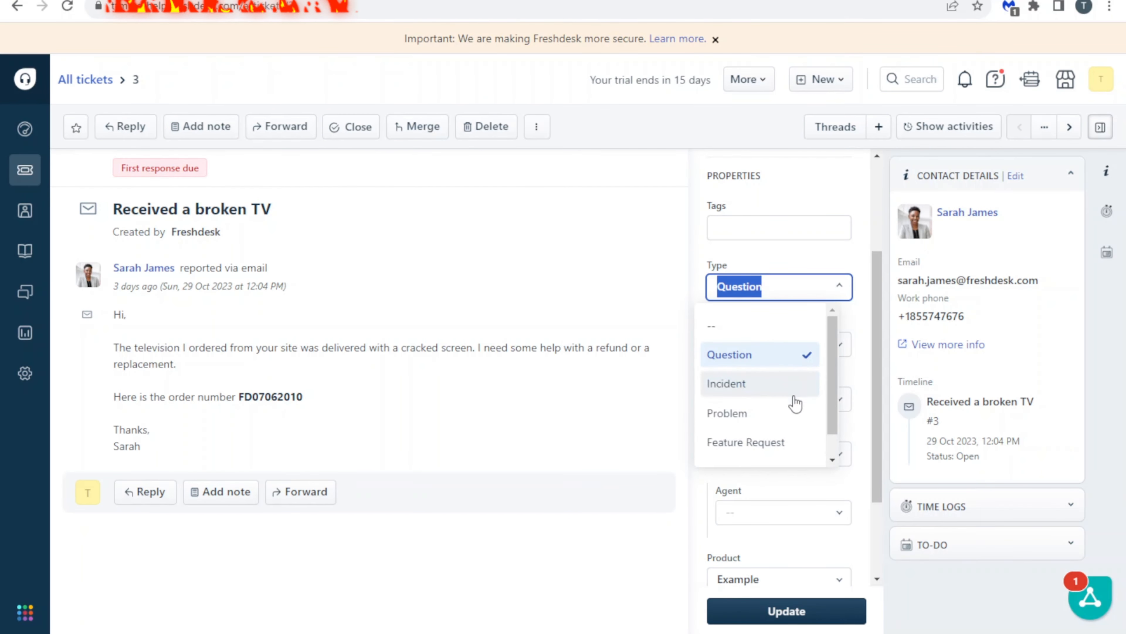
pyautogui.scroll(-1, 794, 401)
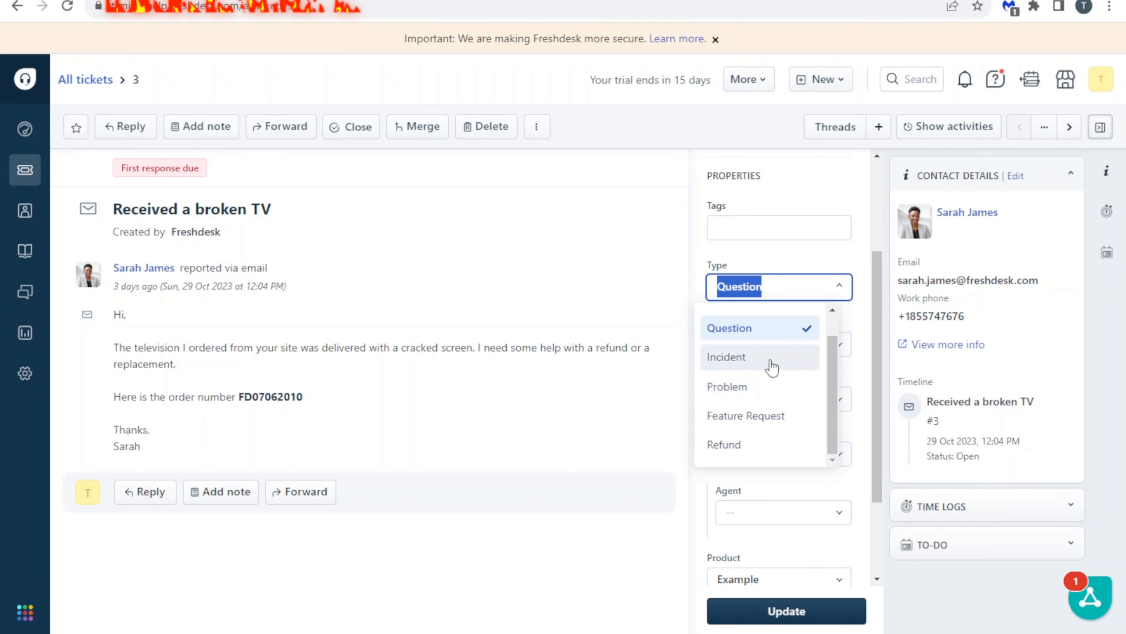
pyautogui.click(738, 396)
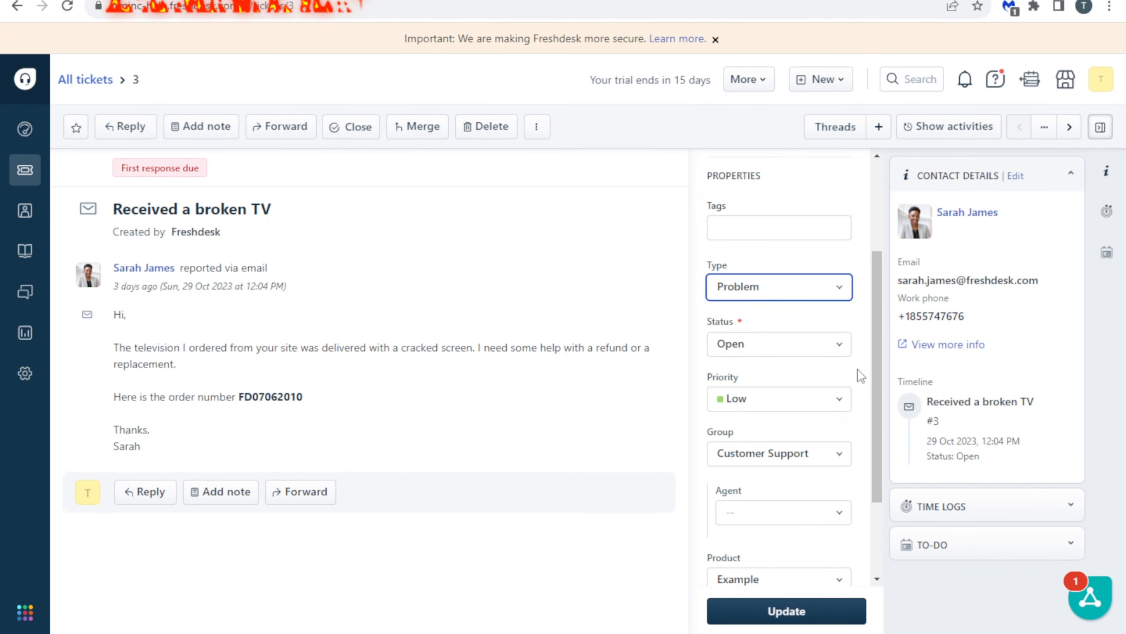
# Step: Set the ticket's priority to Urgent
pyautogui.scroll(3, 859, 373)
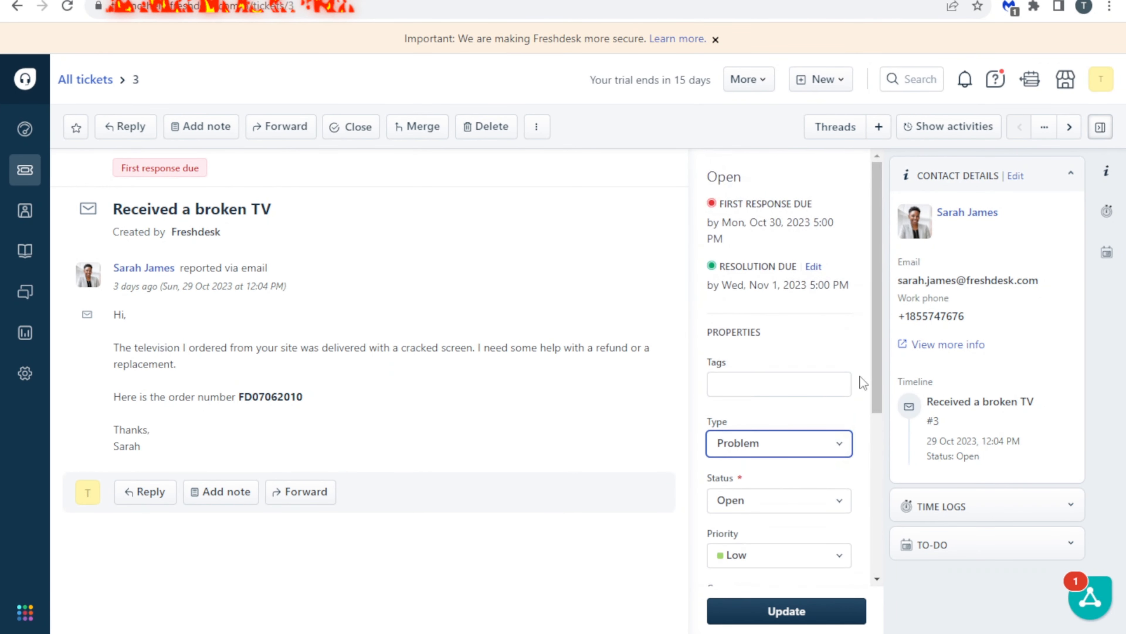
pyautogui.scroll(-4, 861, 377)
pyautogui.scroll(-1, 860, 377)
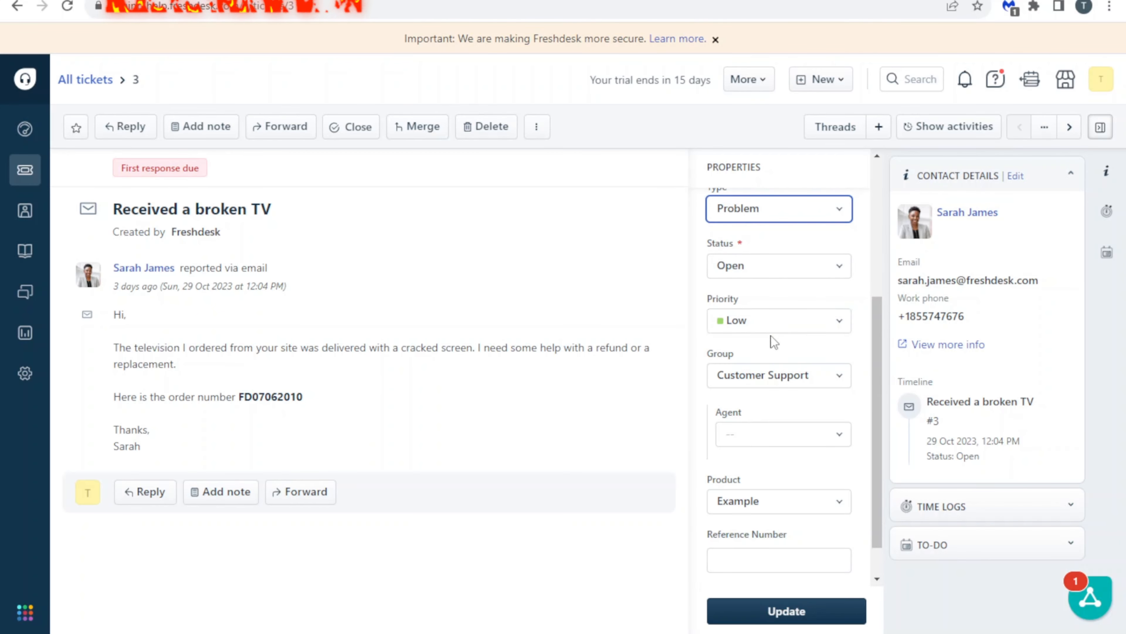
pyautogui.click(798, 329)
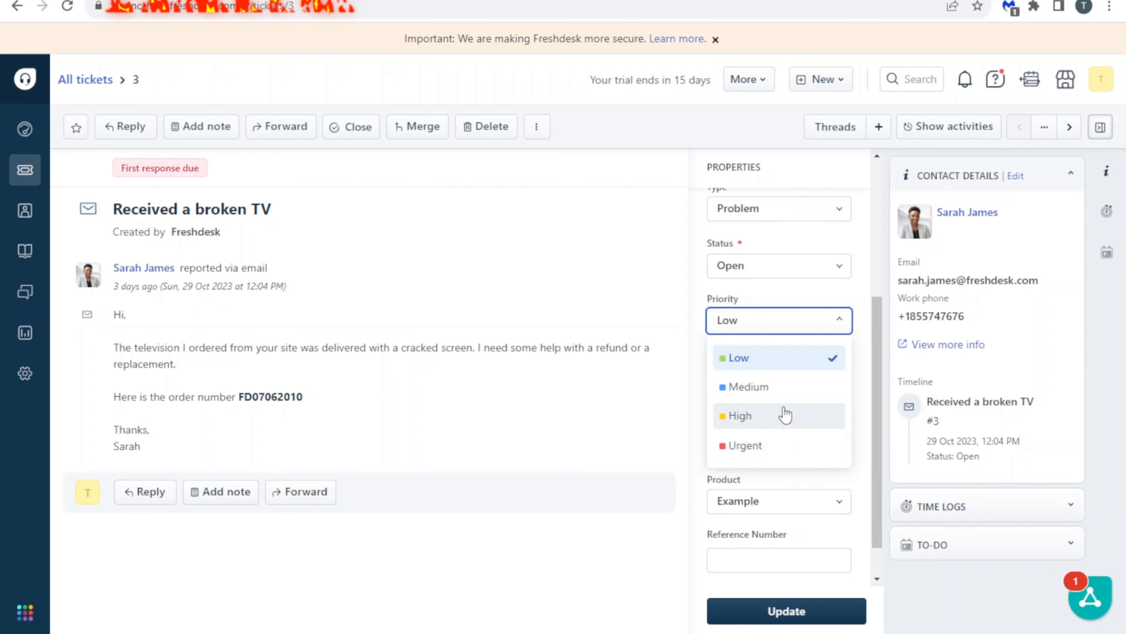
pyautogui.click(765, 445)
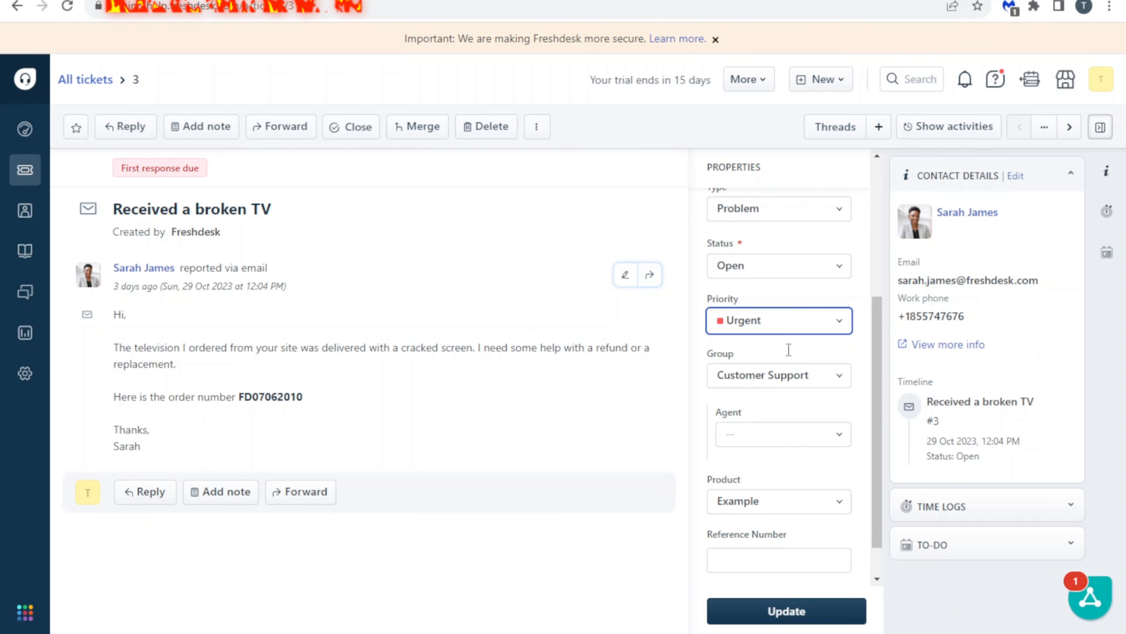
# Step: Check the choices for the ticket's Group, Agent and Product properties, keeping their existing values
pyautogui.click(797, 380)
pyautogui.click(861, 380)
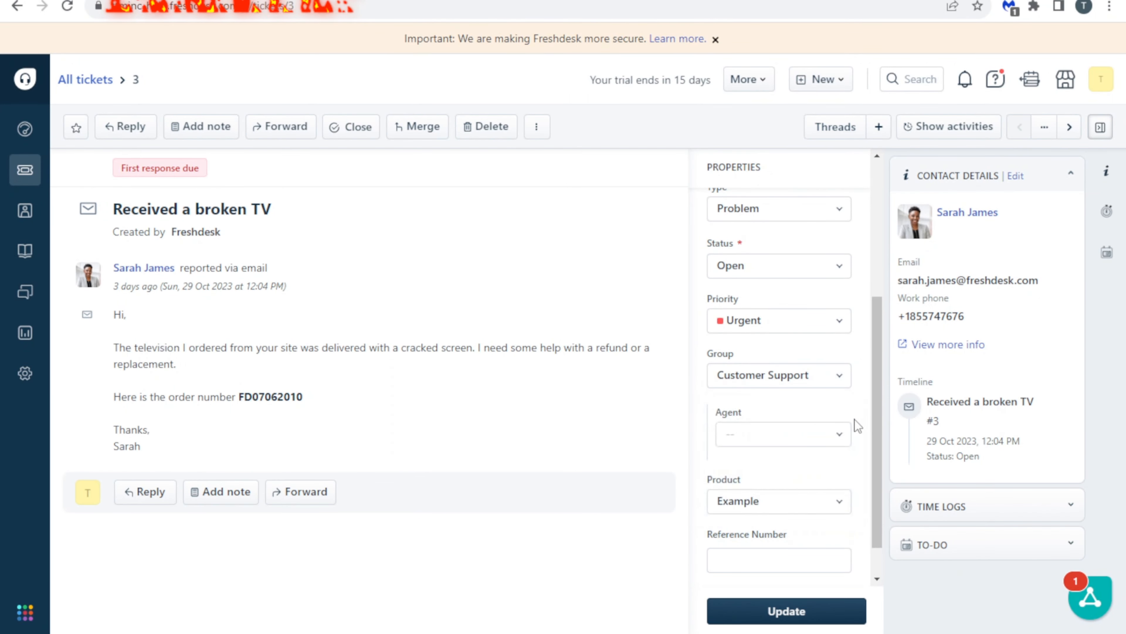
pyautogui.scroll(-1, 822, 355)
pyautogui.click(822, 334)
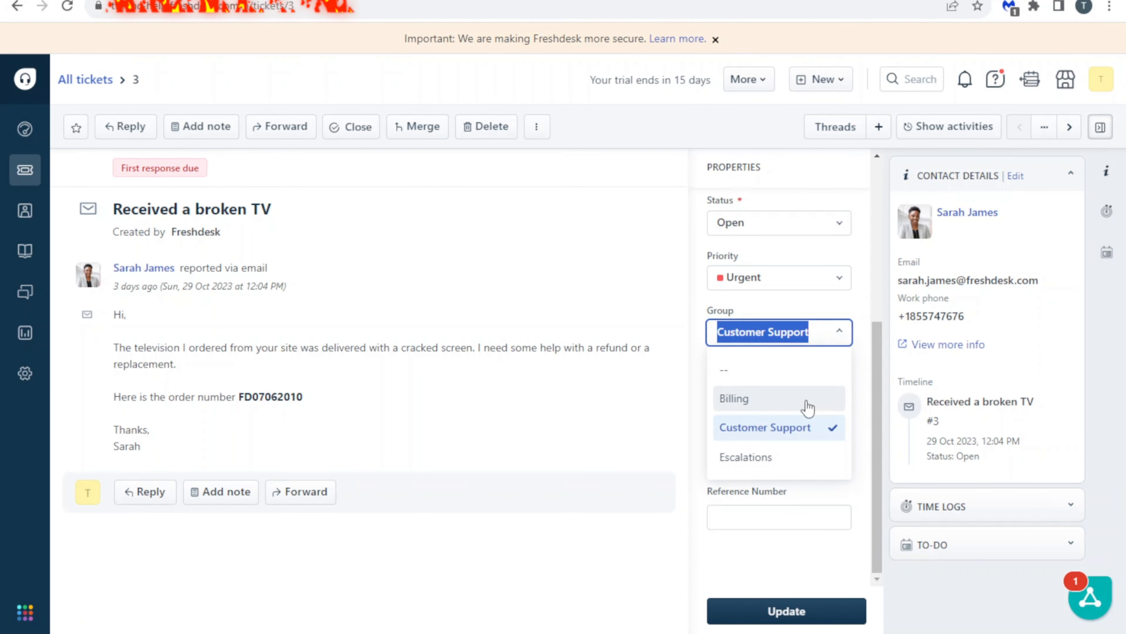
pyautogui.click(867, 392)
pyautogui.click(763, 390)
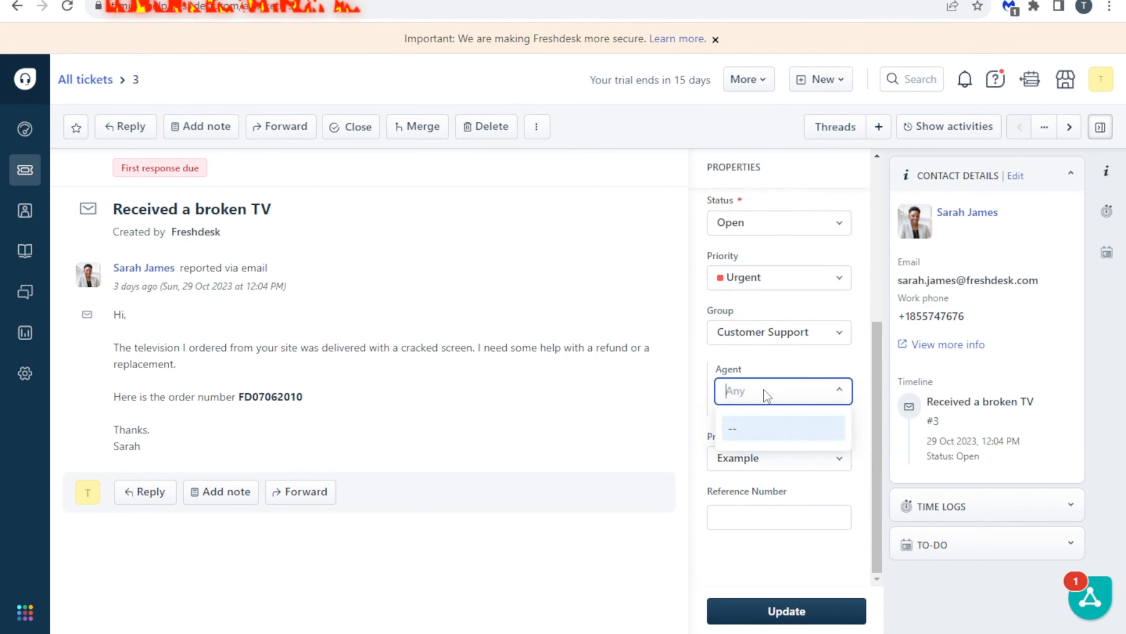
pyautogui.click(820, 428)
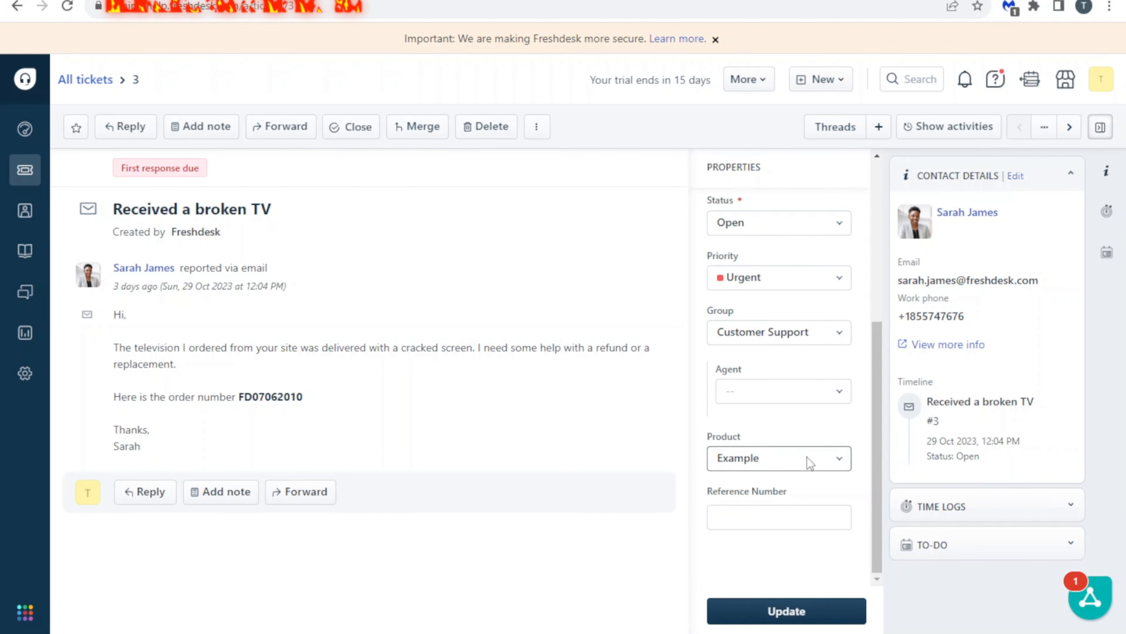
pyautogui.click(764, 464)
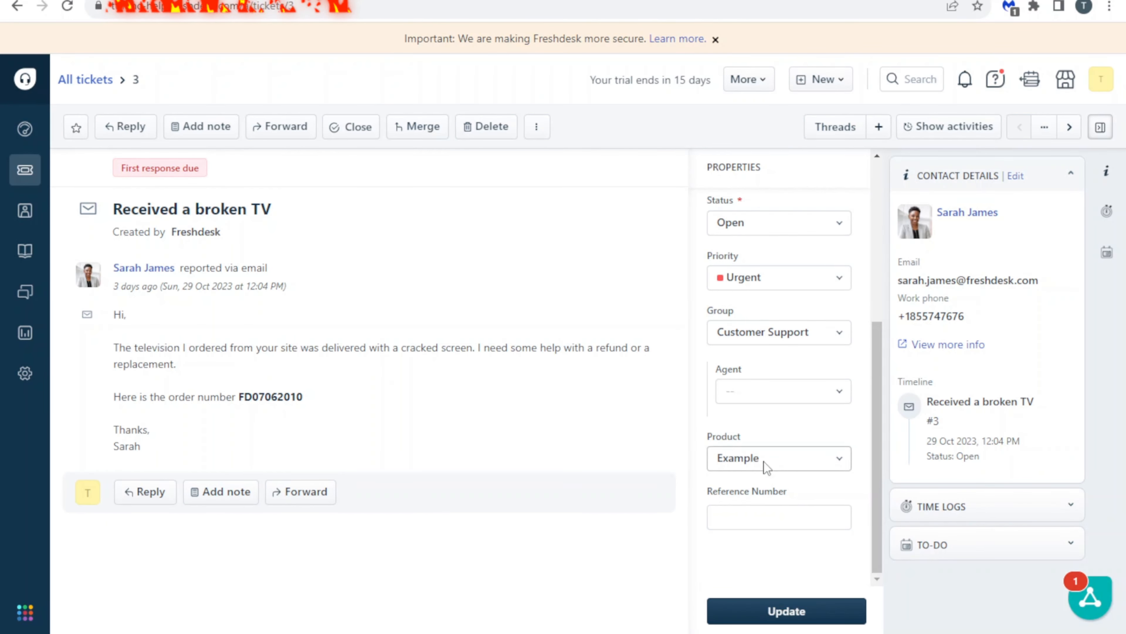
pyautogui.click(860, 409)
pyautogui.scroll(4, 858, 459)
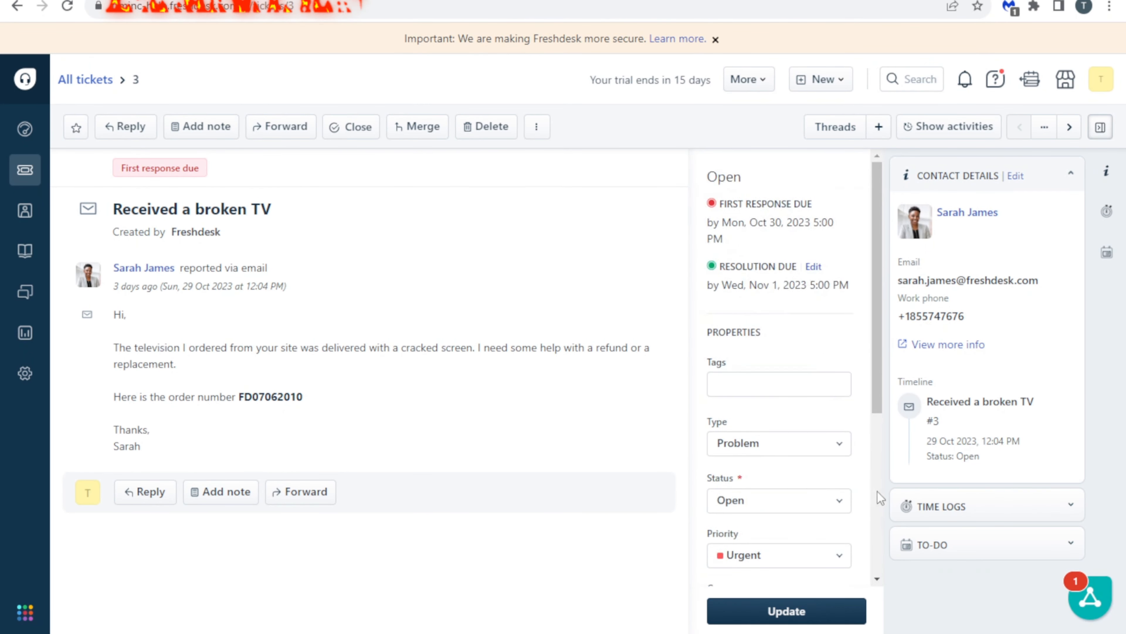
# Step: Expand the ticket's time logs and to-do sections
pyautogui.click(1066, 506)
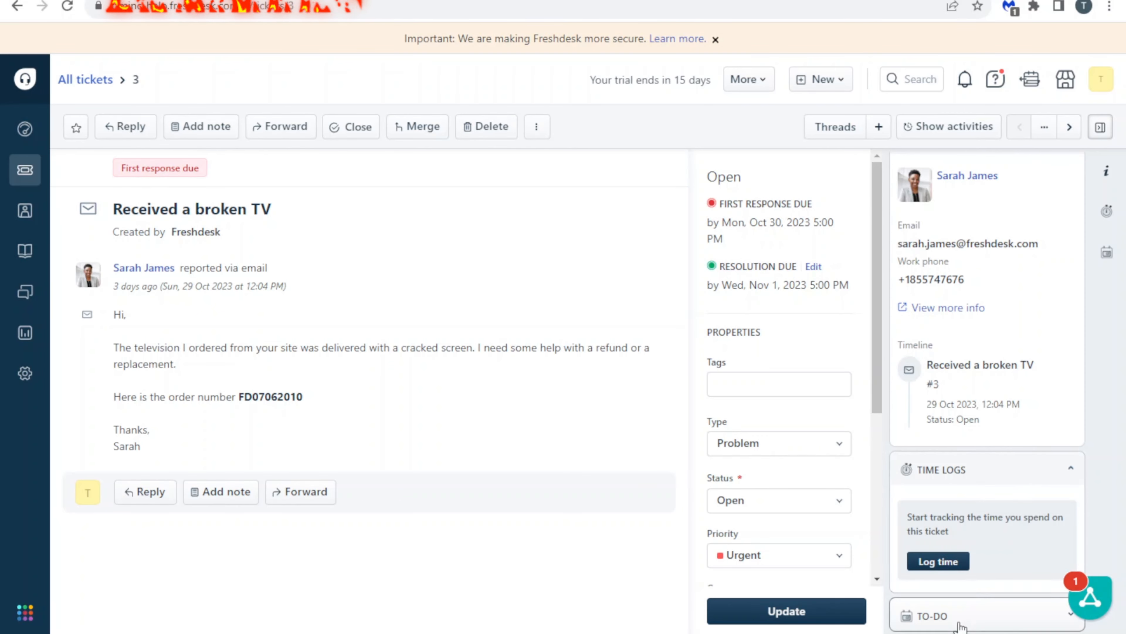
pyautogui.click(970, 613)
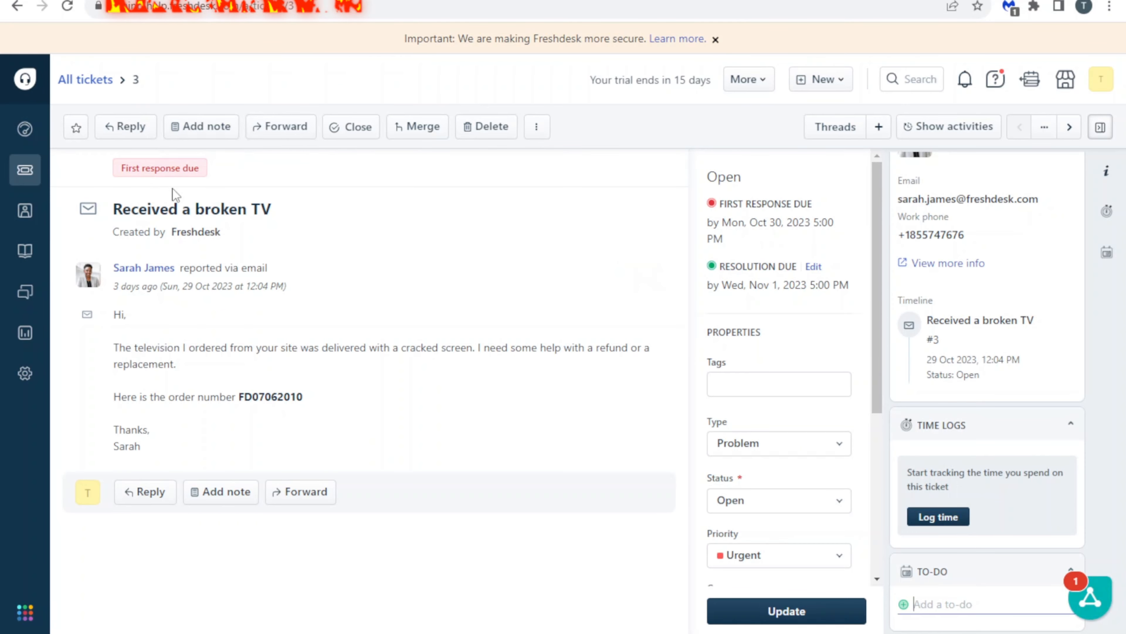
# Step: View the private note editor without adding a note, and check the additional ticket actions such as Execute scenarios and Print
pyautogui.click(197, 142)
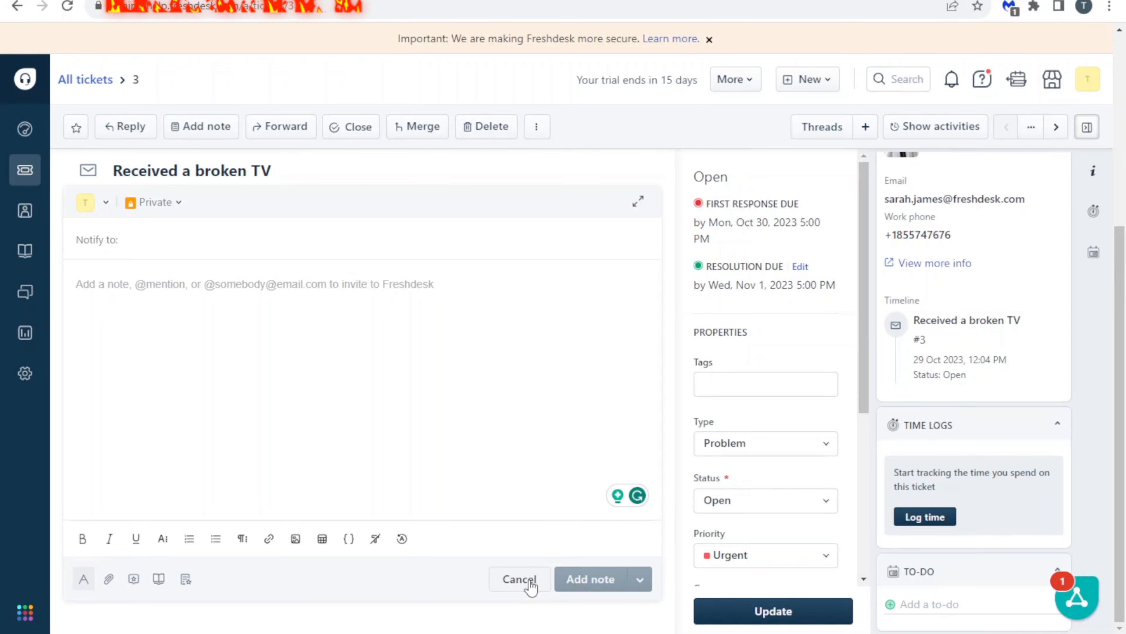
pyautogui.click(530, 580)
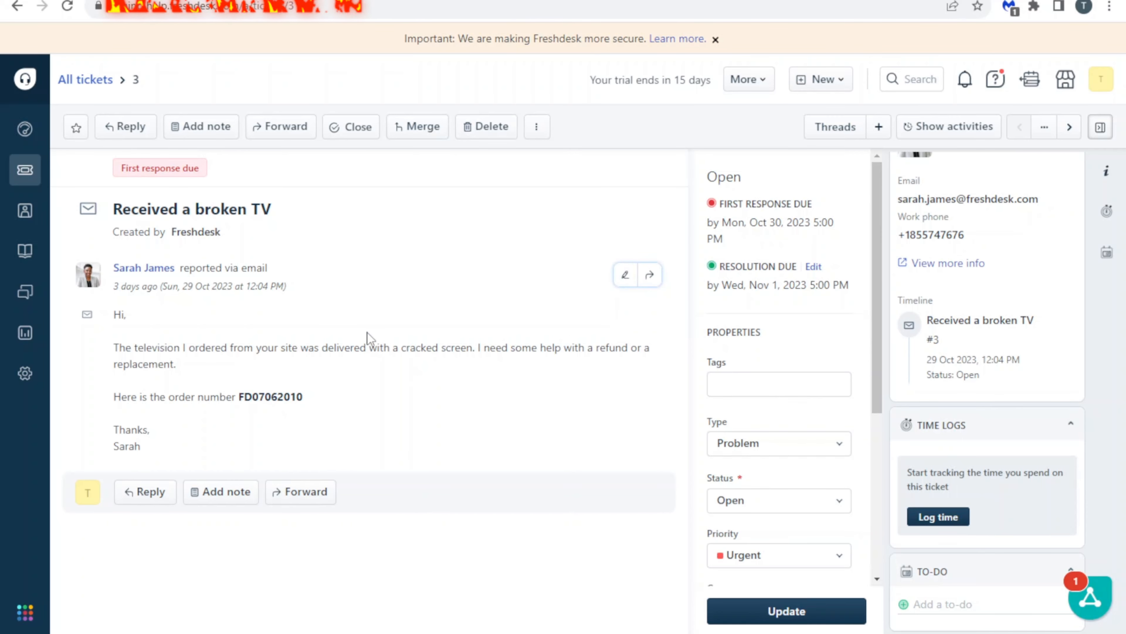
pyautogui.click(538, 129)
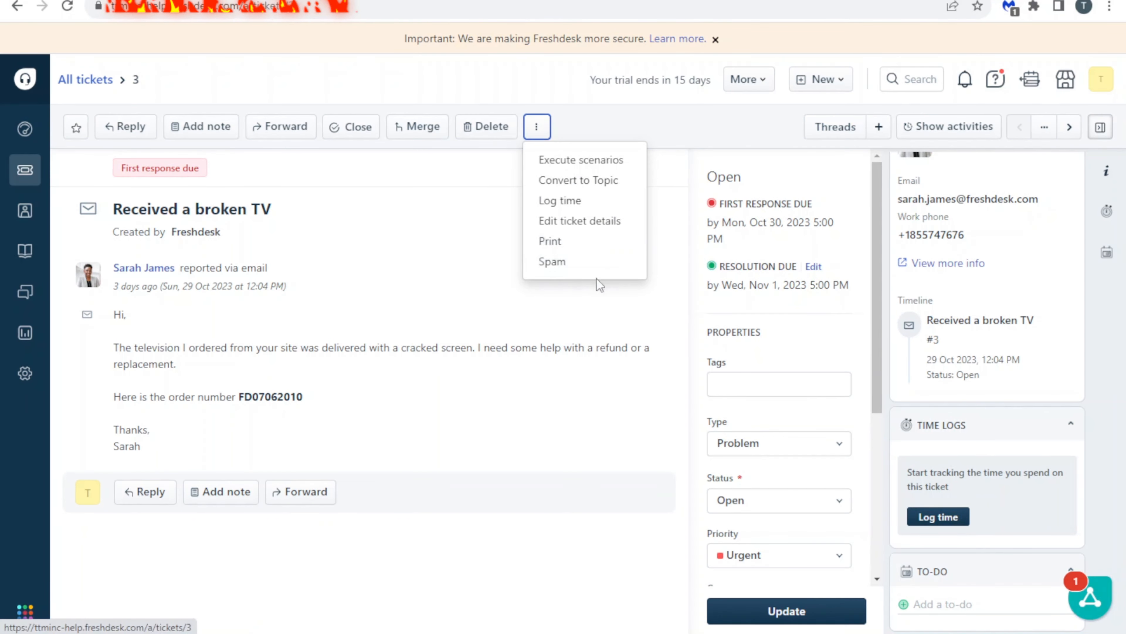
pyautogui.click(545, 573)
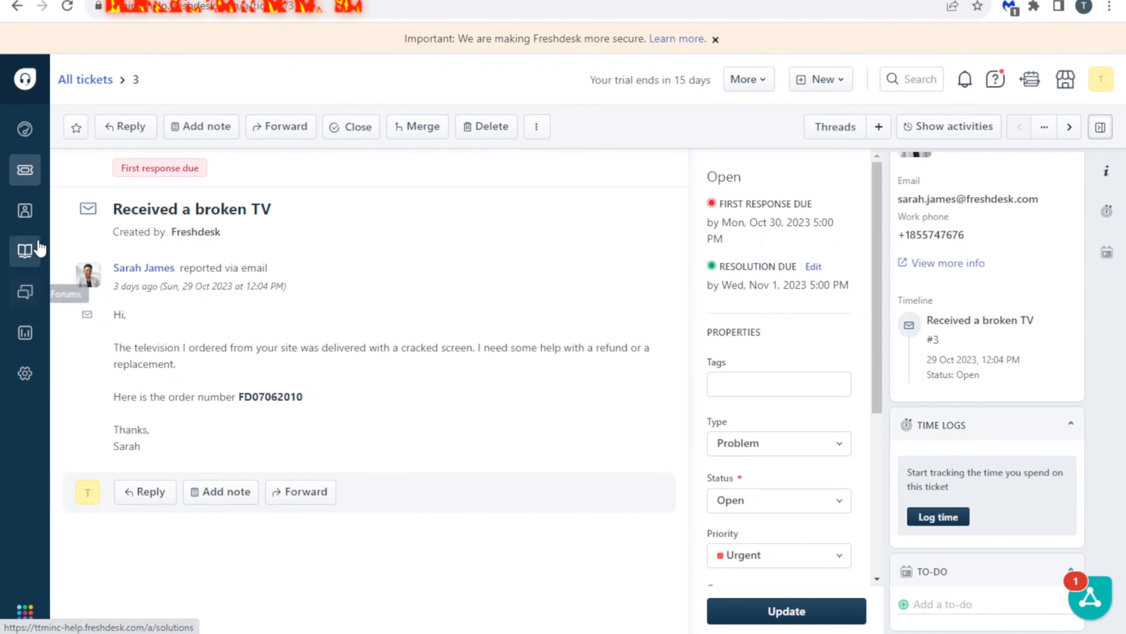
pyautogui.moveTo(34, 223)
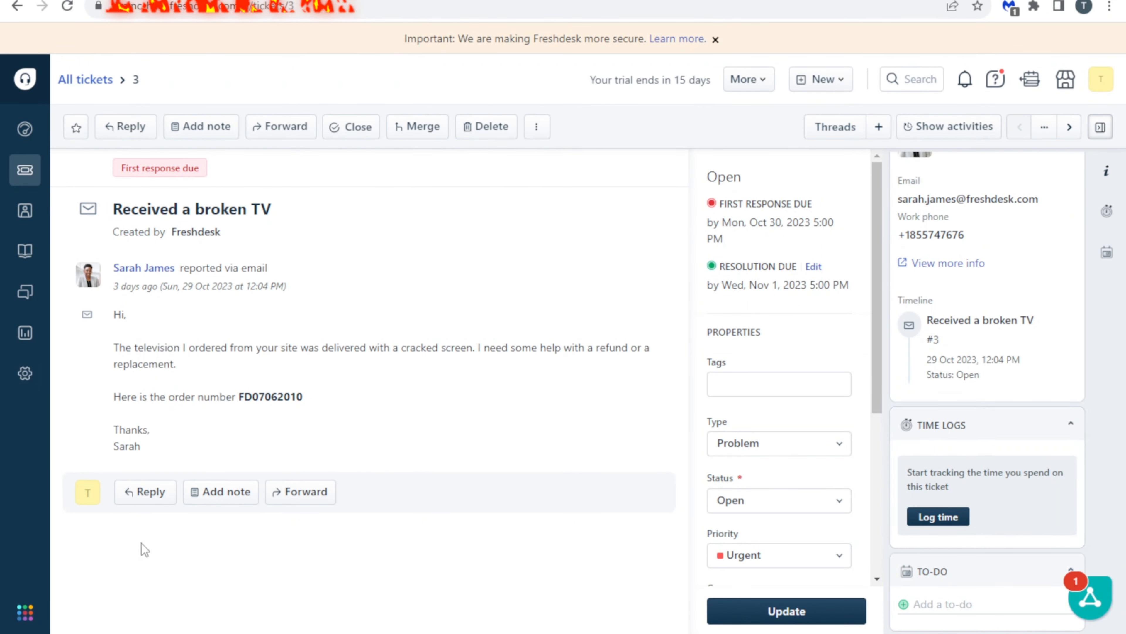
# Step: Start a reply to the ticket, insert the "We've received your request" canned response, and sign it with the agent's first name
pyautogui.click(151, 492)
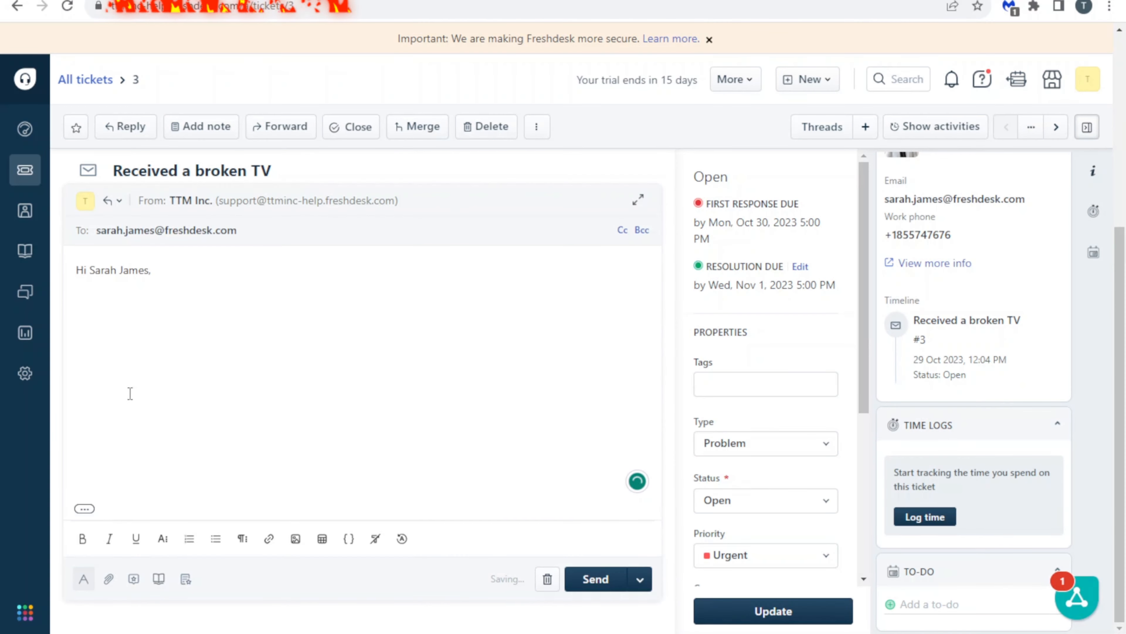
pyautogui.click(141, 579)
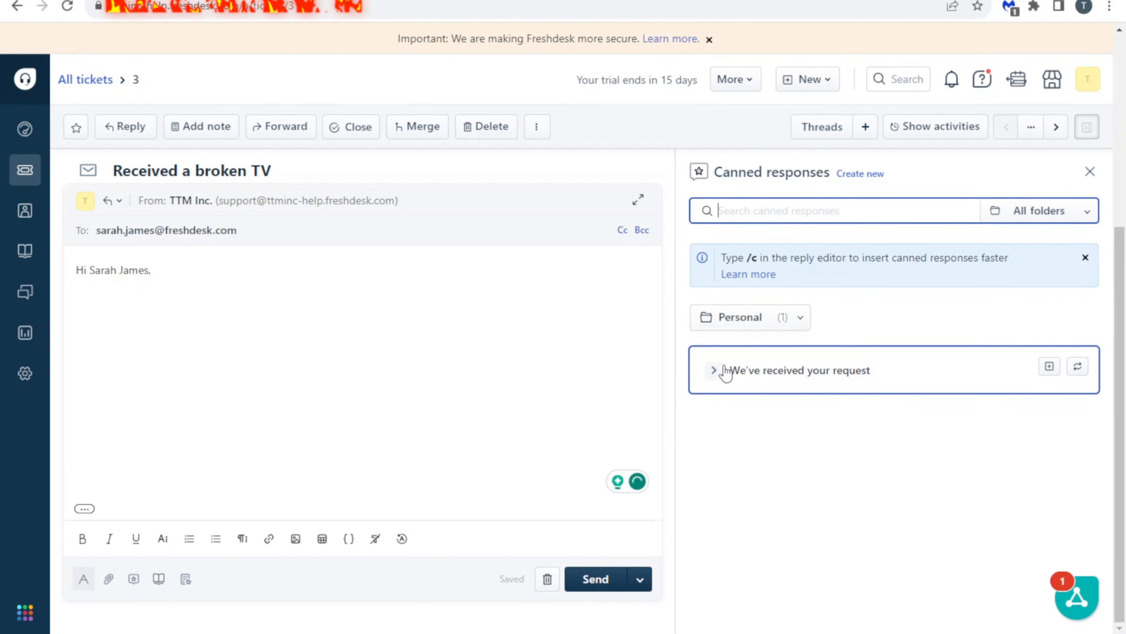
pyautogui.click(1049, 366)
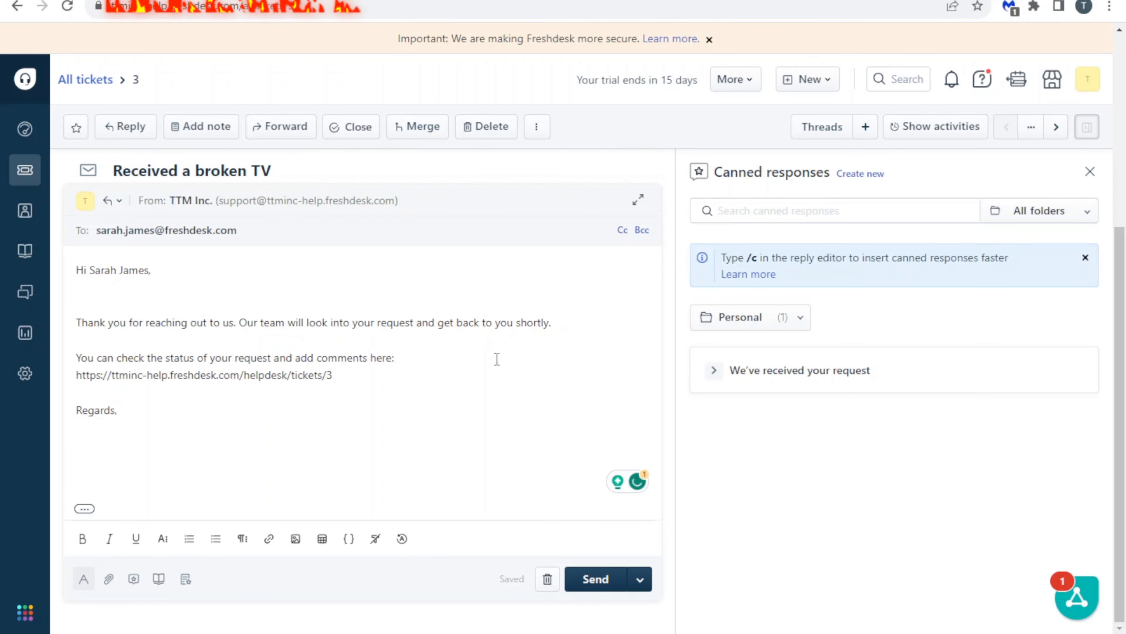
pyautogui.press('Return')
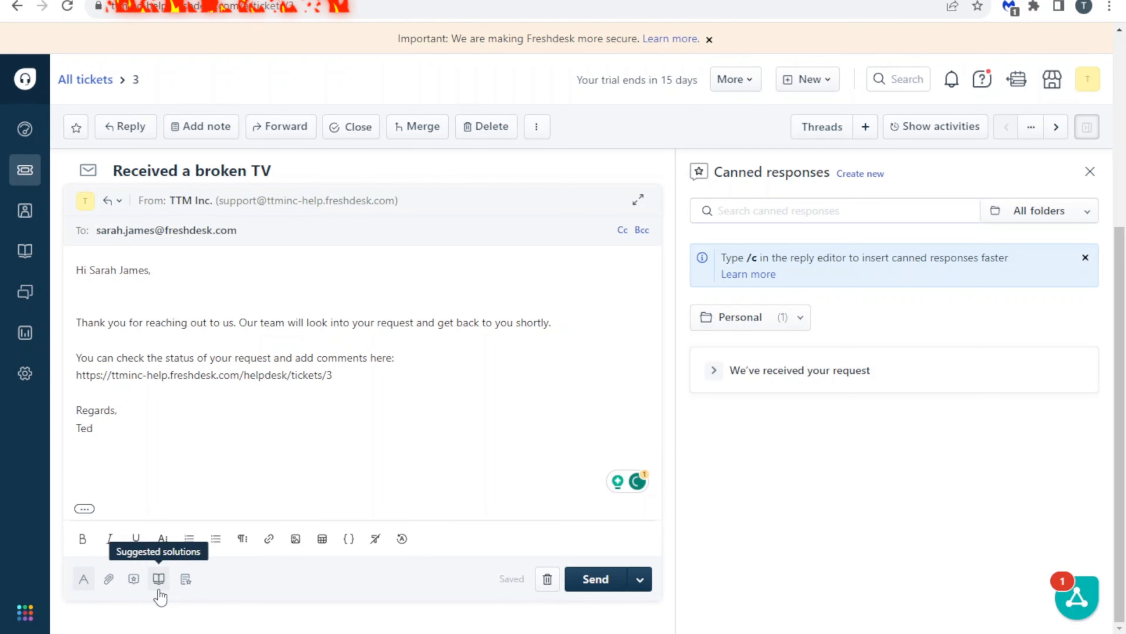
# Step: Look through the suggested solution articles for the reply without inserting one
pyautogui.click(169, 587)
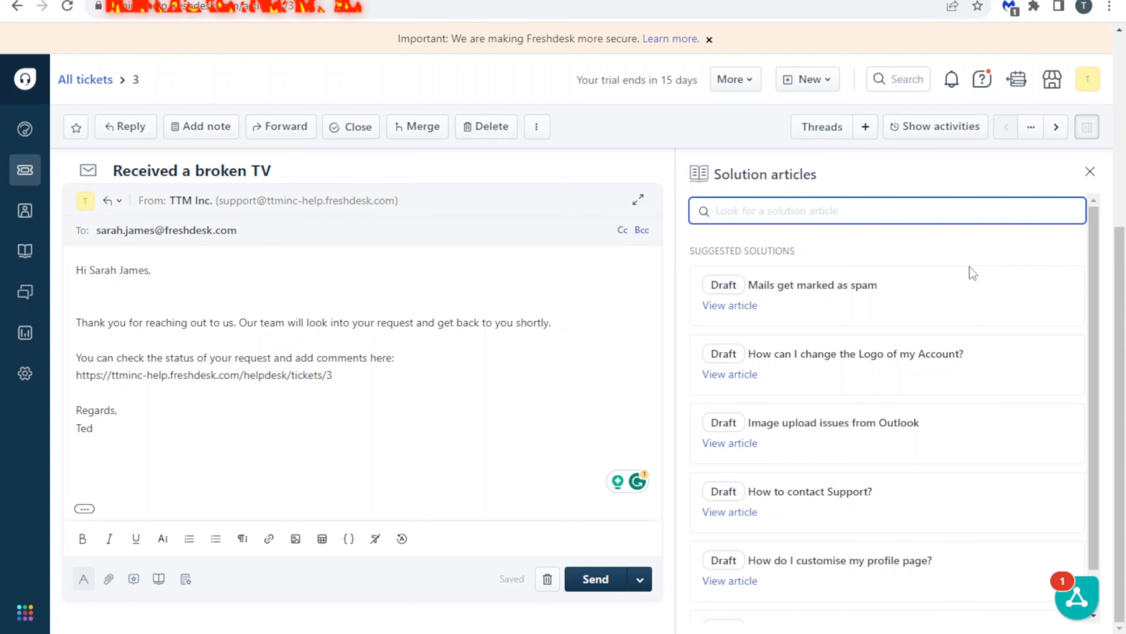
pyautogui.moveTo(966, 273)
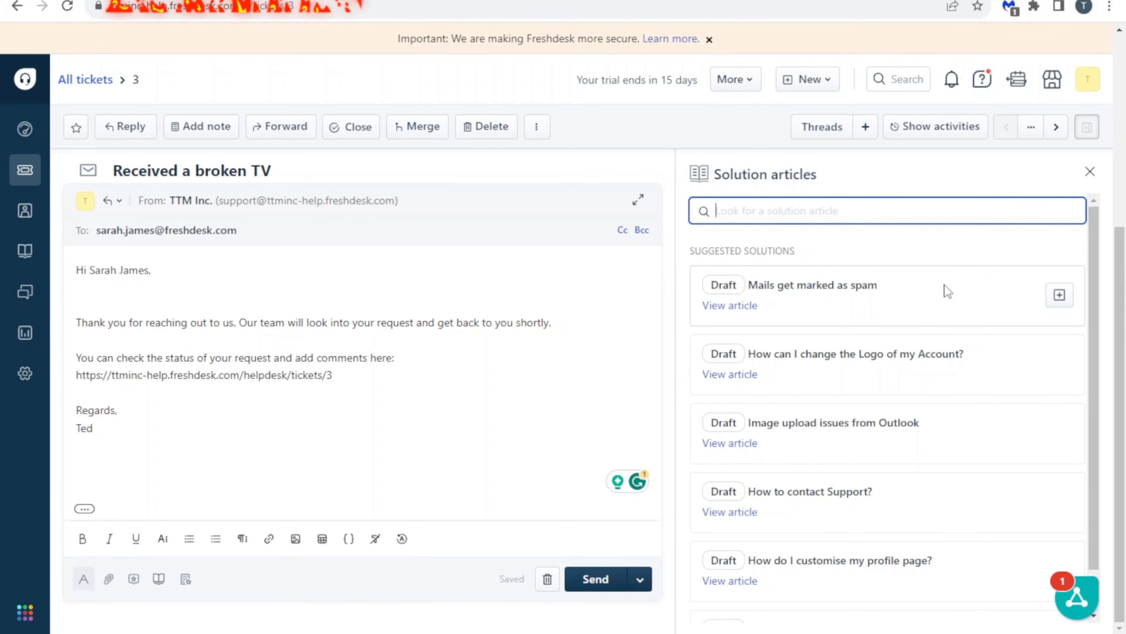
pyautogui.scroll(-1, 945, 315)
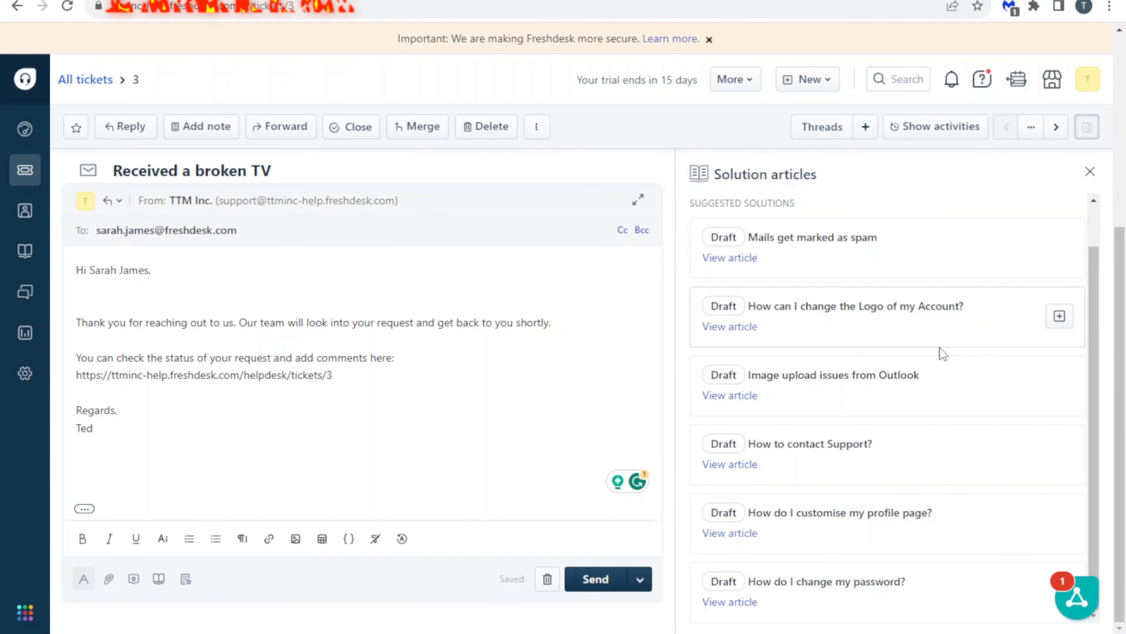
pyautogui.scroll(1, 940, 347)
pyautogui.scroll(-1, 836, 257)
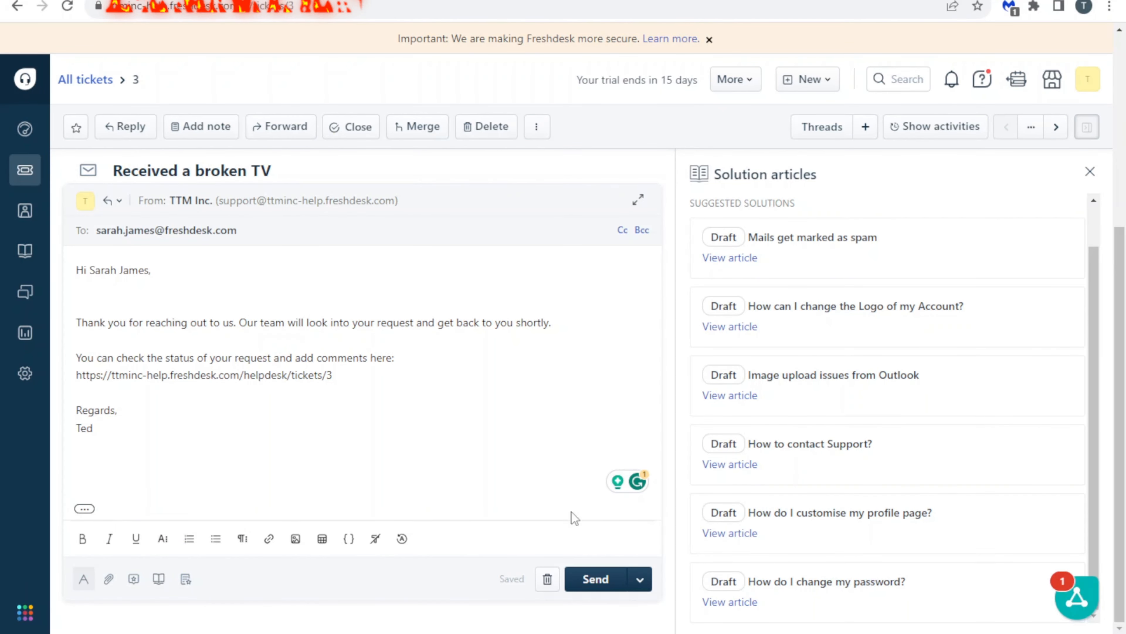
# Step: Review the options for sending the reply with a status change without sending it, and check the additional options such as Recommended features
pyautogui.click(640, 579)
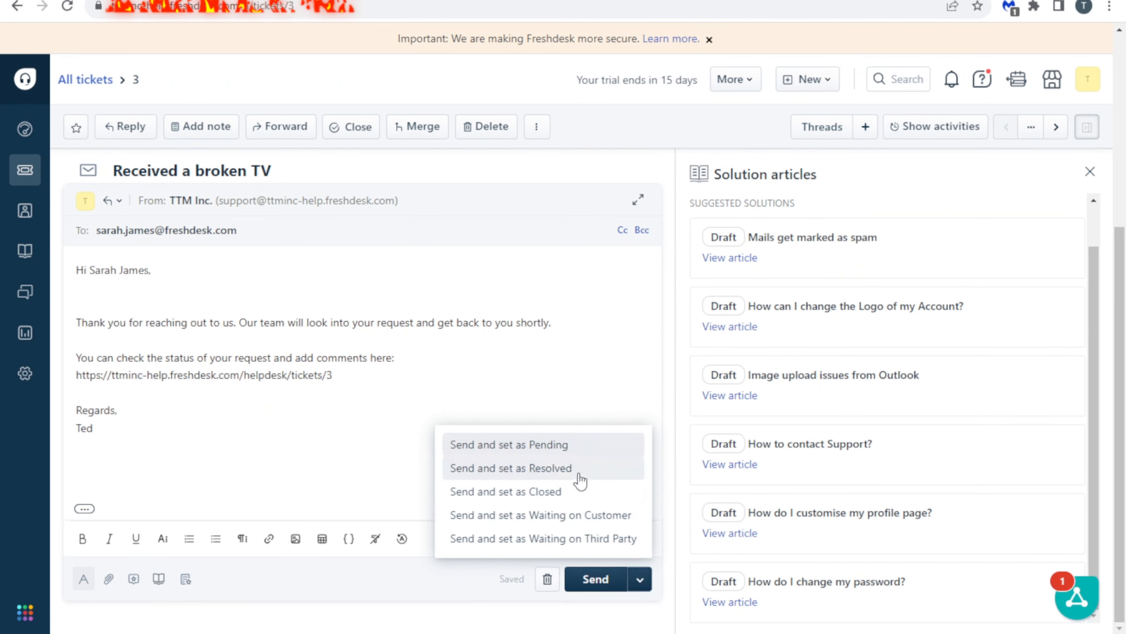
pyautogui.click(589, 345)
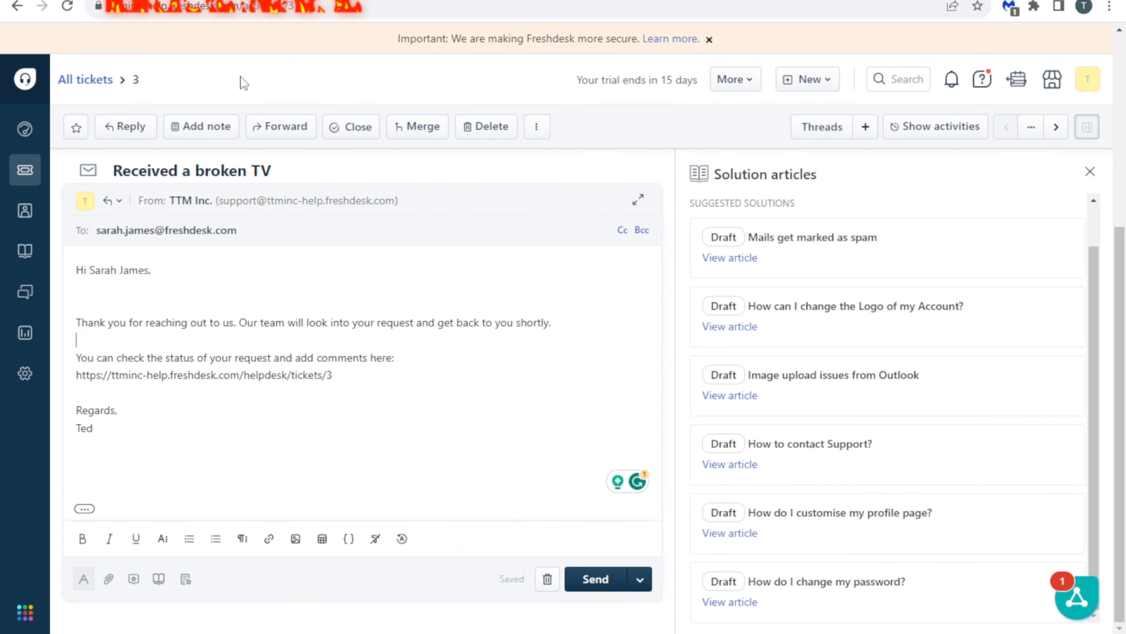
pyautogui.click(749, 78)
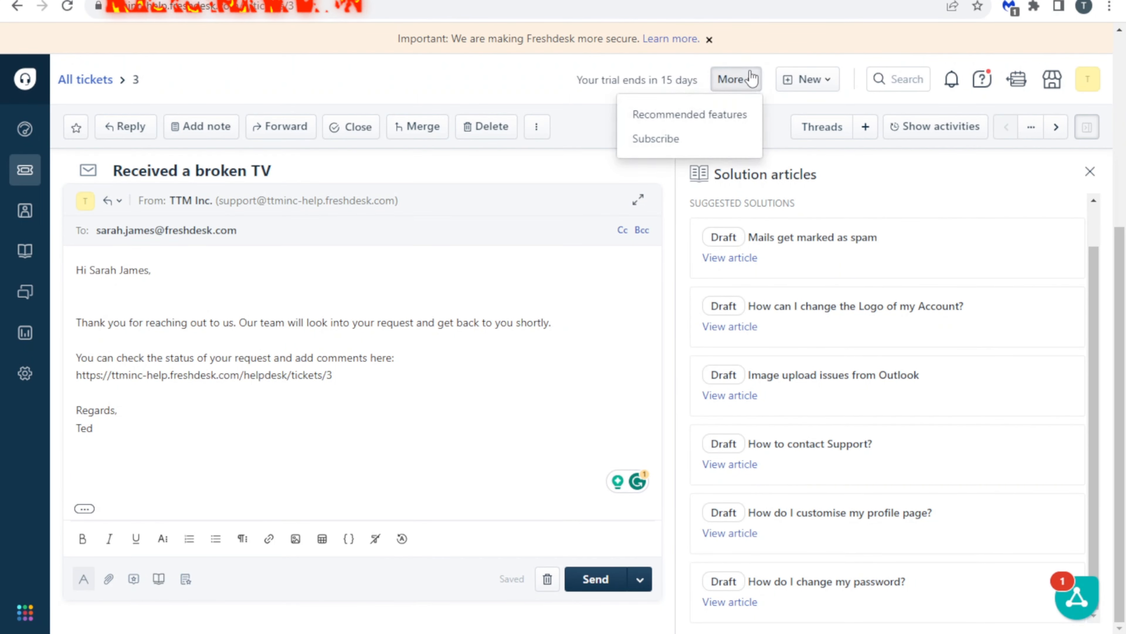
# Step: Open a blank new ticket form and look through its fields without creating a ticket
pyautogui.click(811, 80)
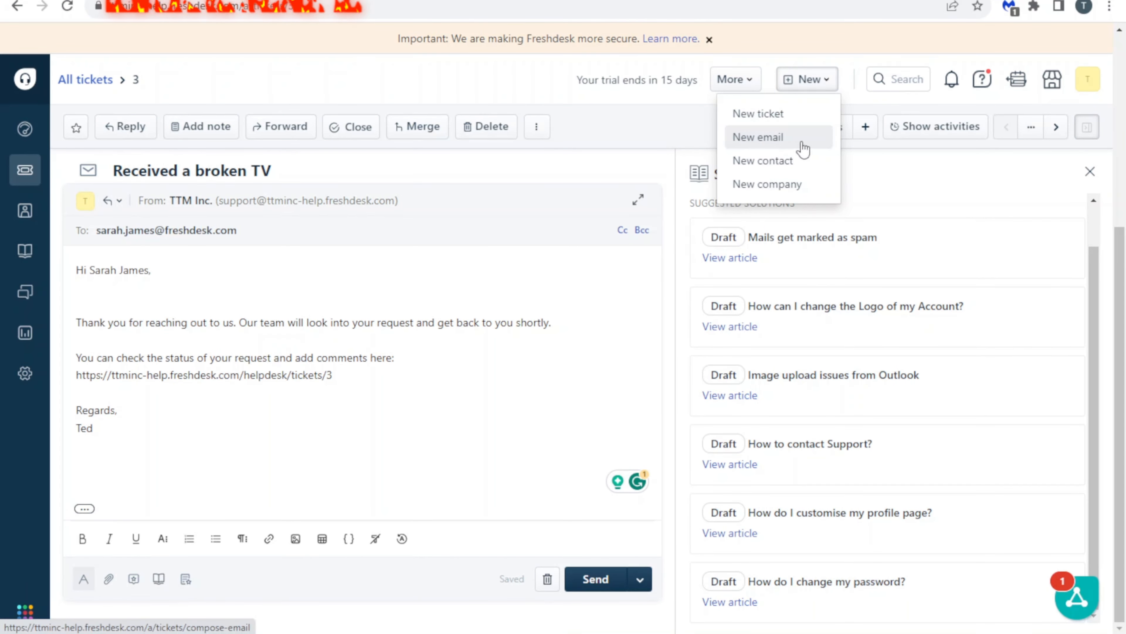
pyautogui.click(755, 117)
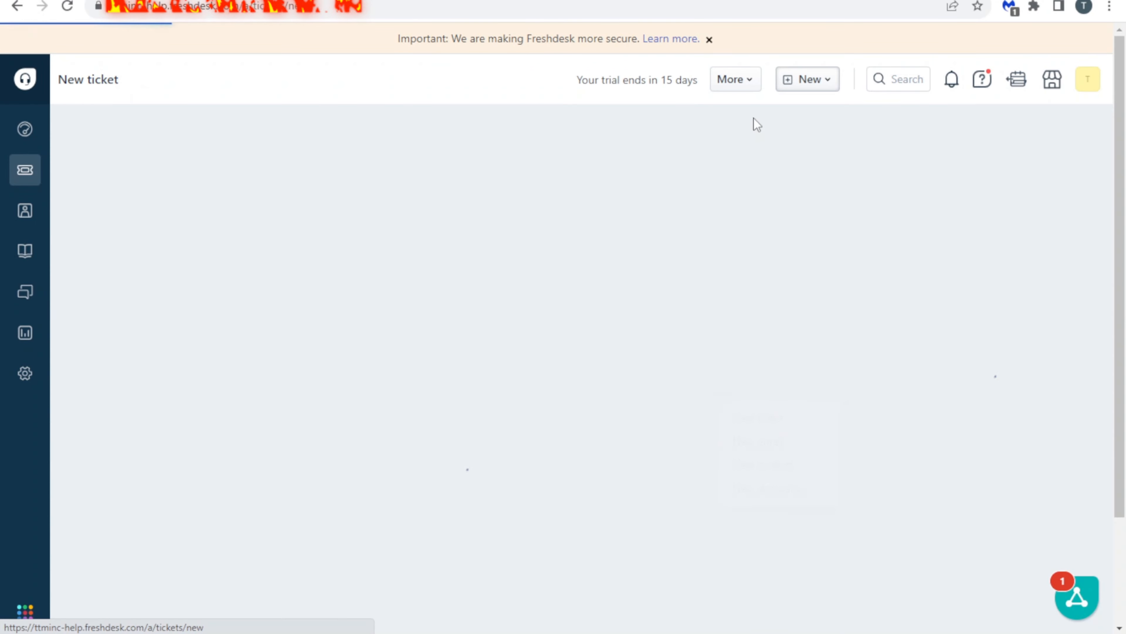
pyautogui.scroll(-10, 697, 404)
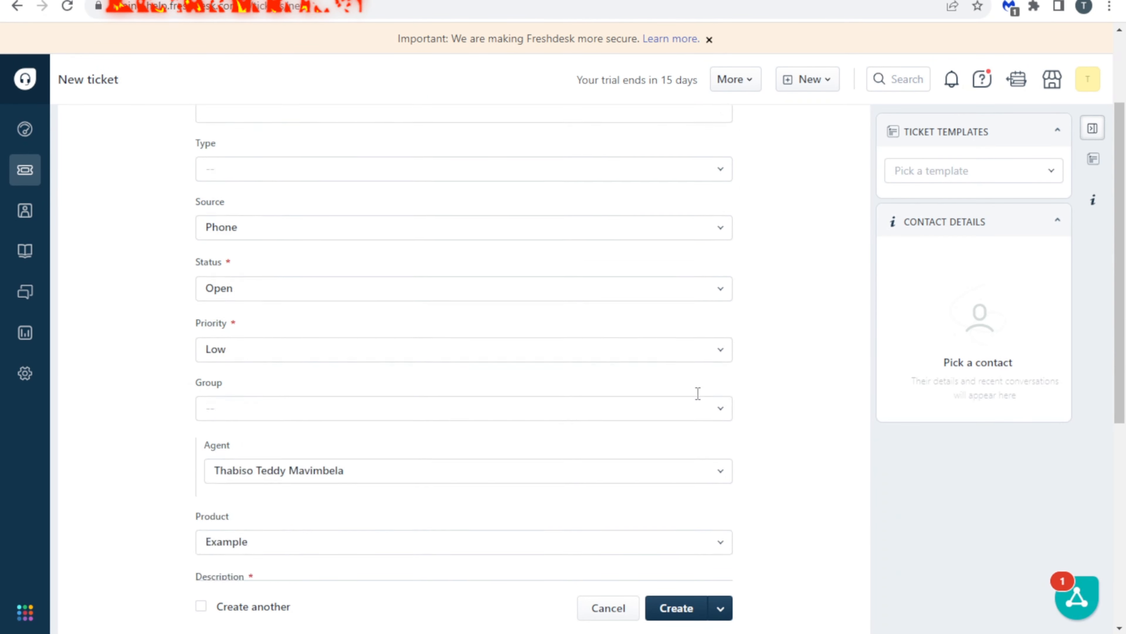
pyautogui.scroll(9, 697, 399)
pyautogui.scroll(1, 700, 399)
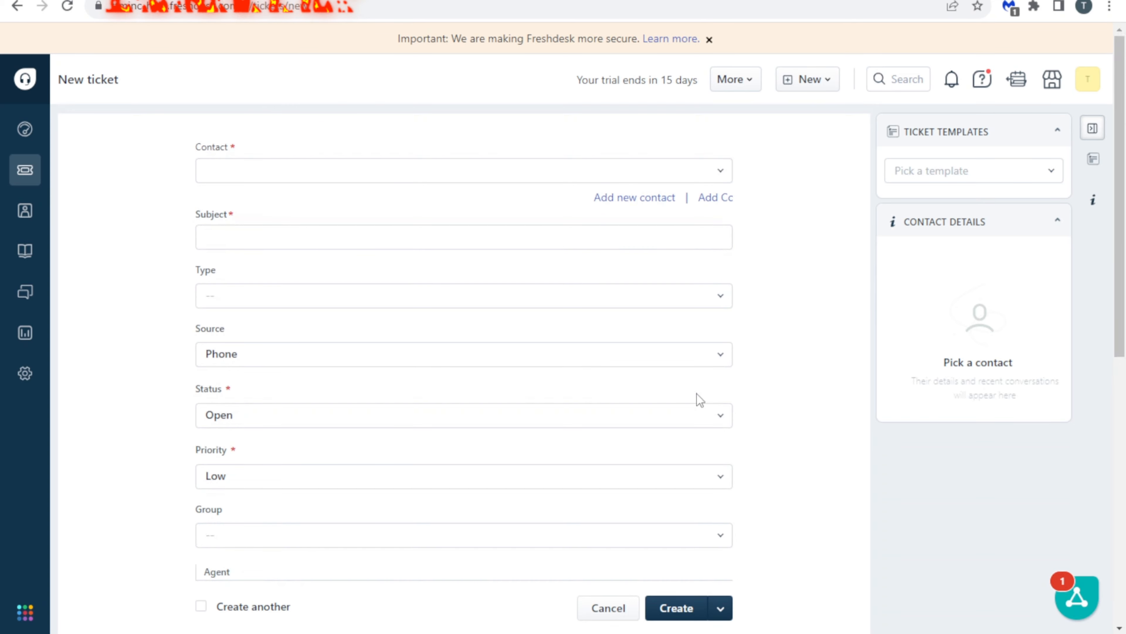
pyautogui.scroll(-10, 696, 385)
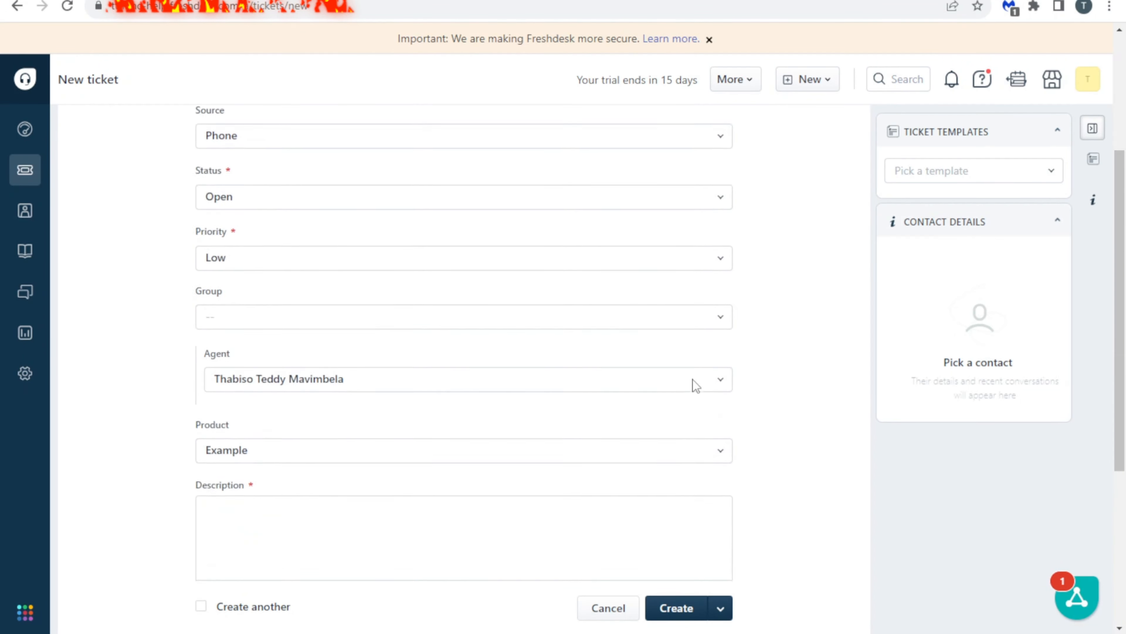
# Step: Open the new email form and review its fields, from the sender down to priority, status and tags, without sending
pyautogui.click(808, 80)
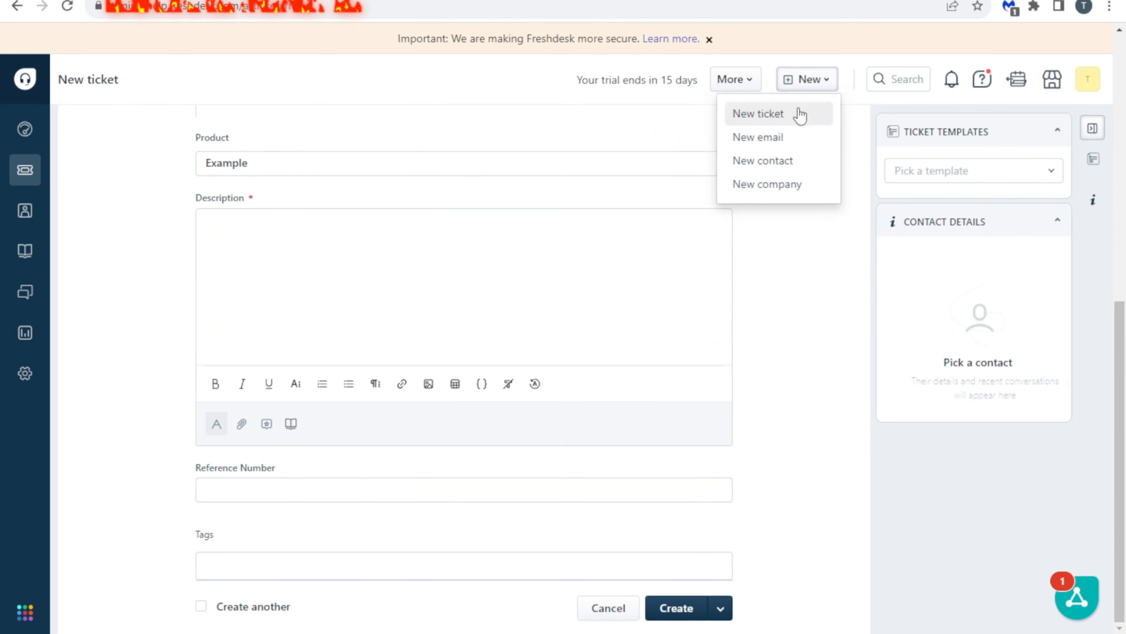
pyautogui.click(791, 137)
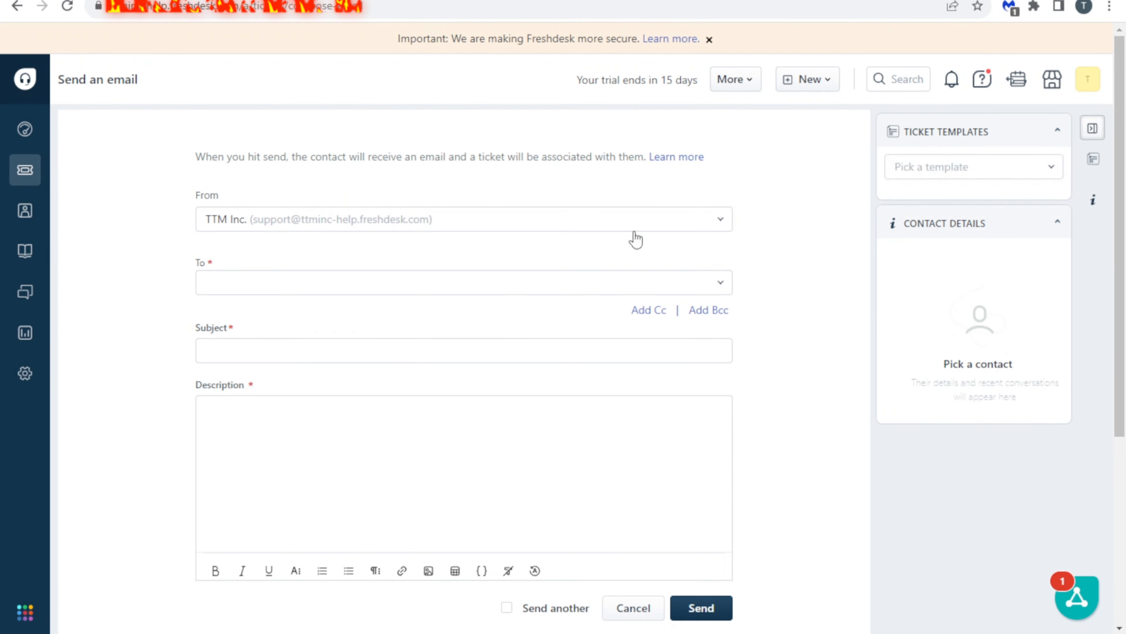
pyautogui.scroll(-5, 630, 235)
pyautogui.scroll(5, 626, 233)
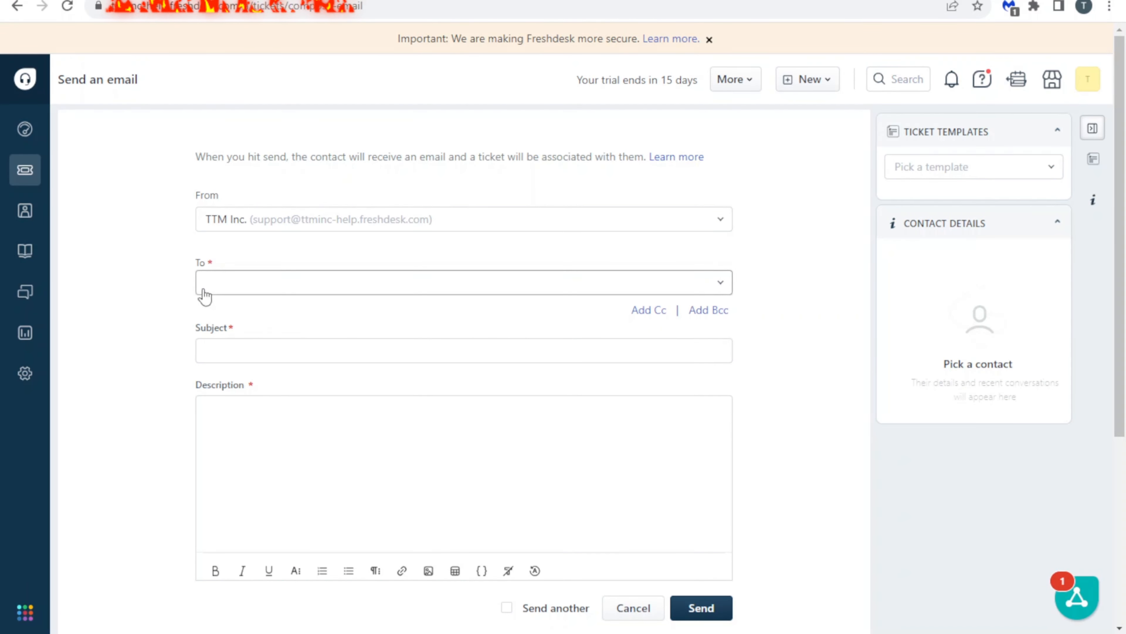
pyautogui.scroll(-3, 240, 310)
pyautogui.scroll(-3, 241, 309)
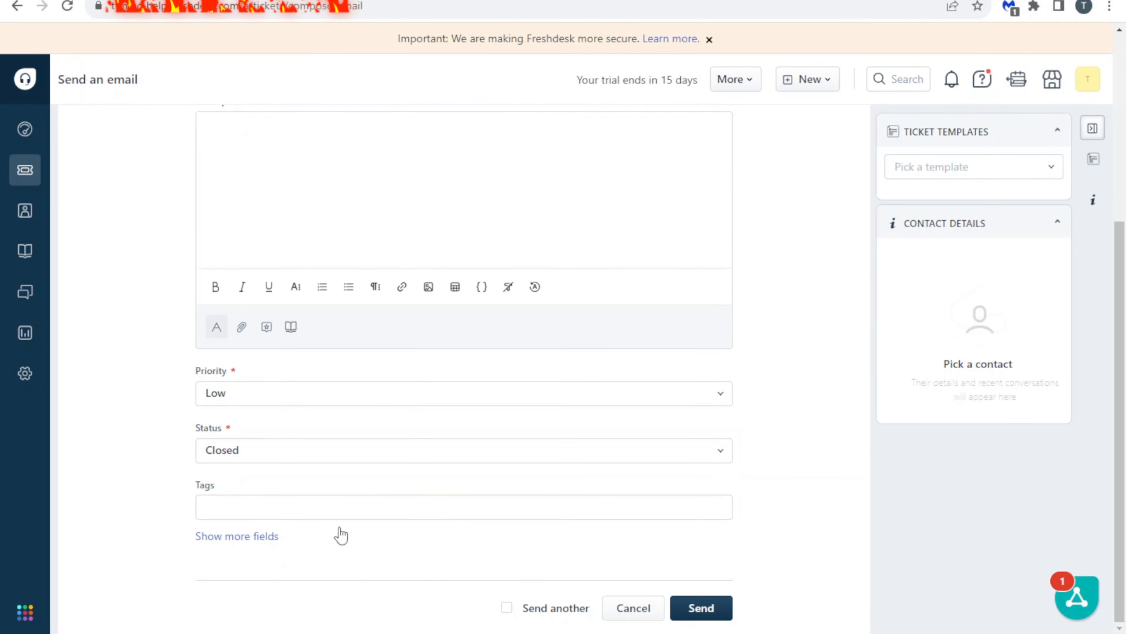
pyautogui.scroll(6, 585, 200)
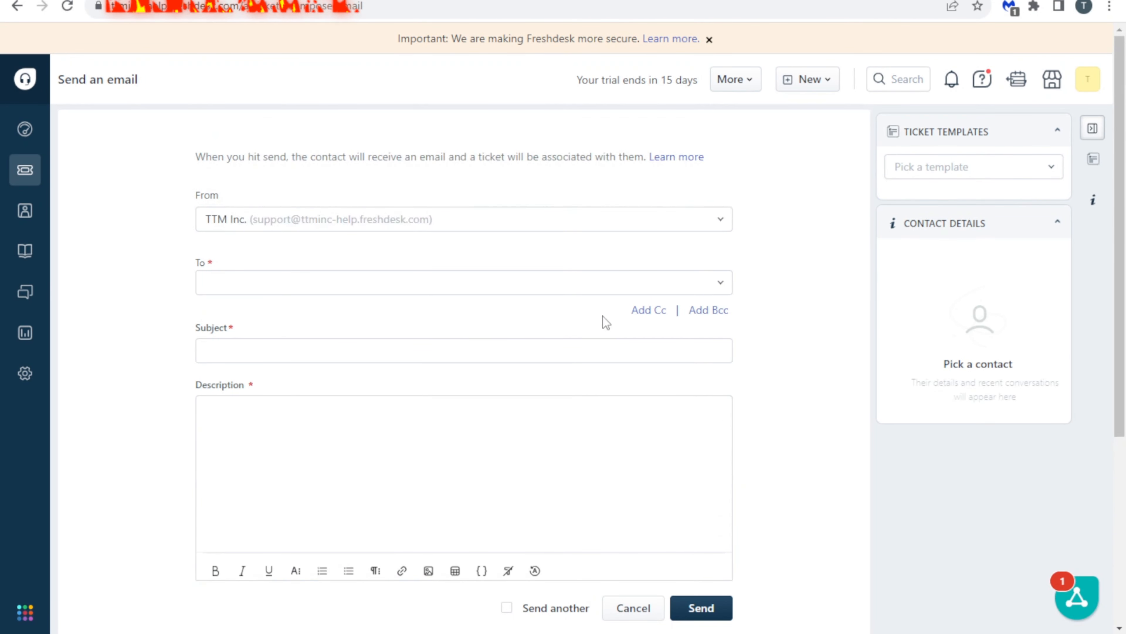
# Step: Go back to the new ticket form and examine its fields from Contact down to Reference Number and Tags
pyautogui.click(748, 82)
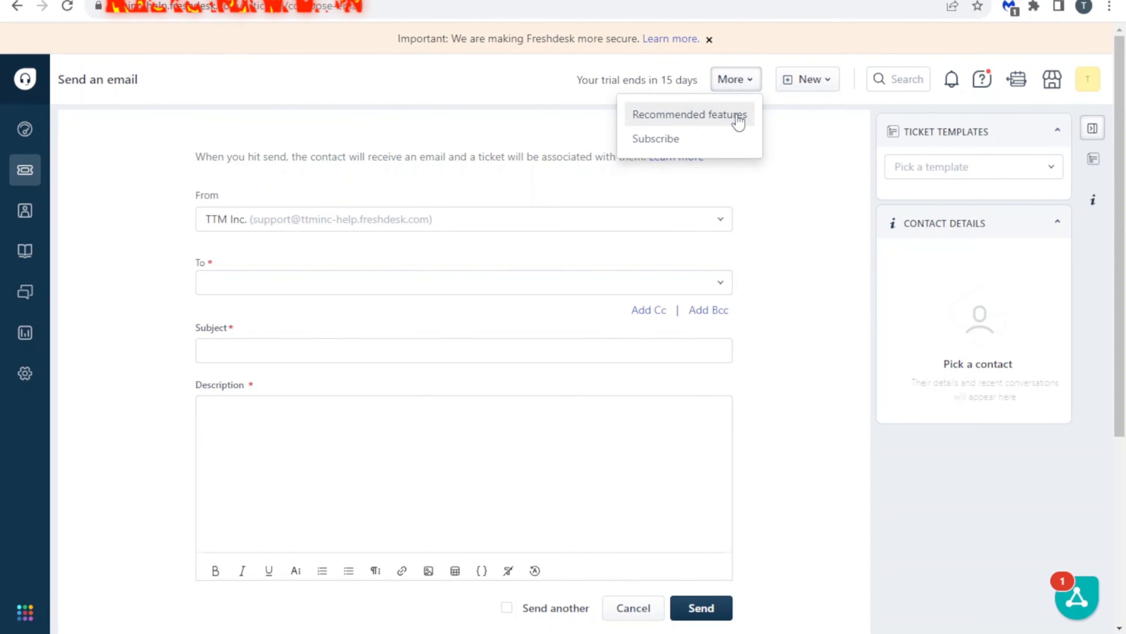
pyautogui.click(747, 84)
pyautogui.click(805, 85)
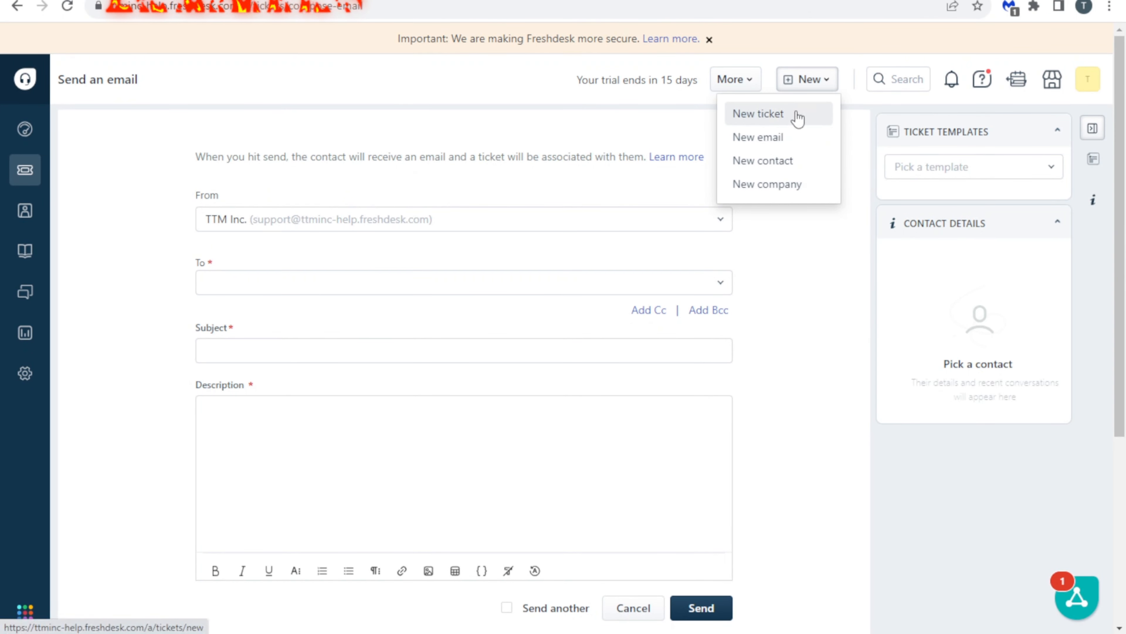
pyautogui.click(798, 116)
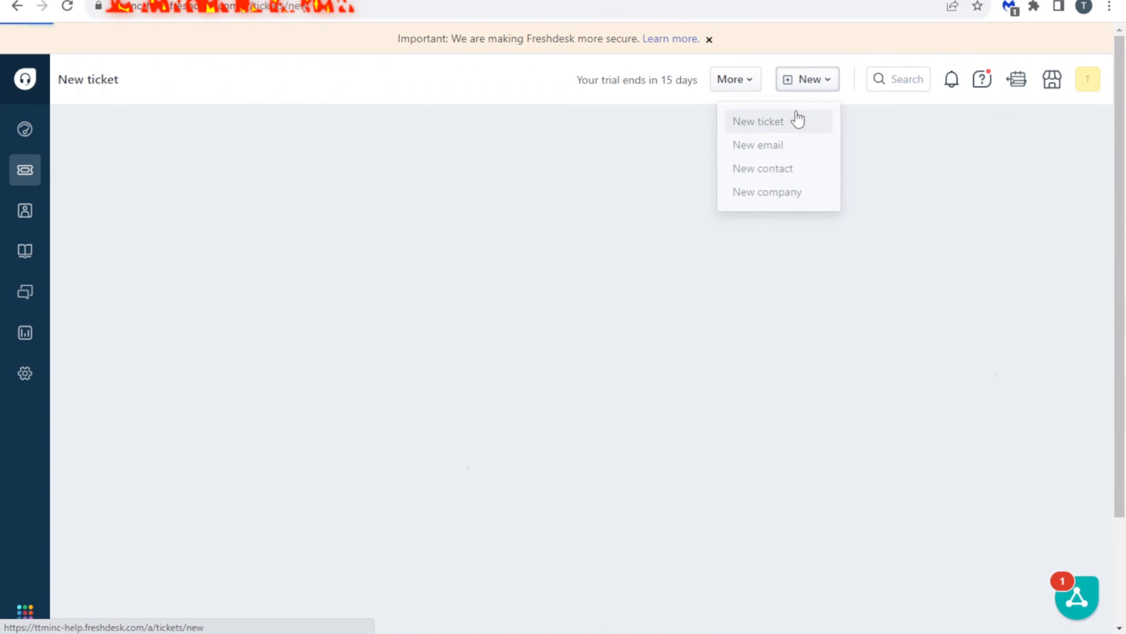
pyautogui.scroll(-8, 442, 431)
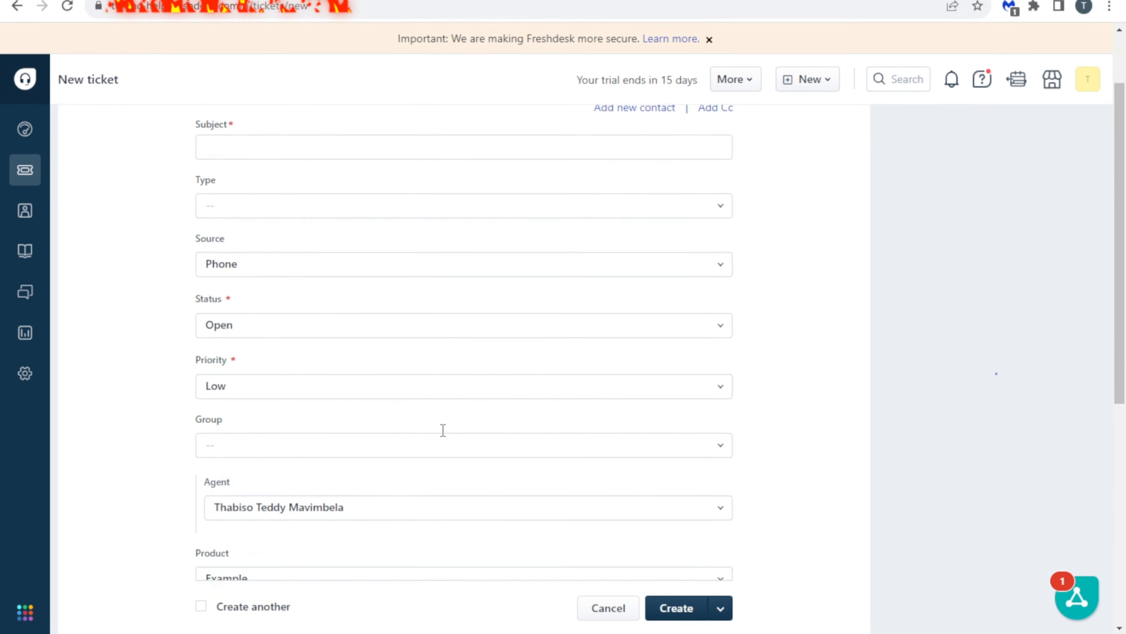
pyautogui.scroll(7, 441, 446)
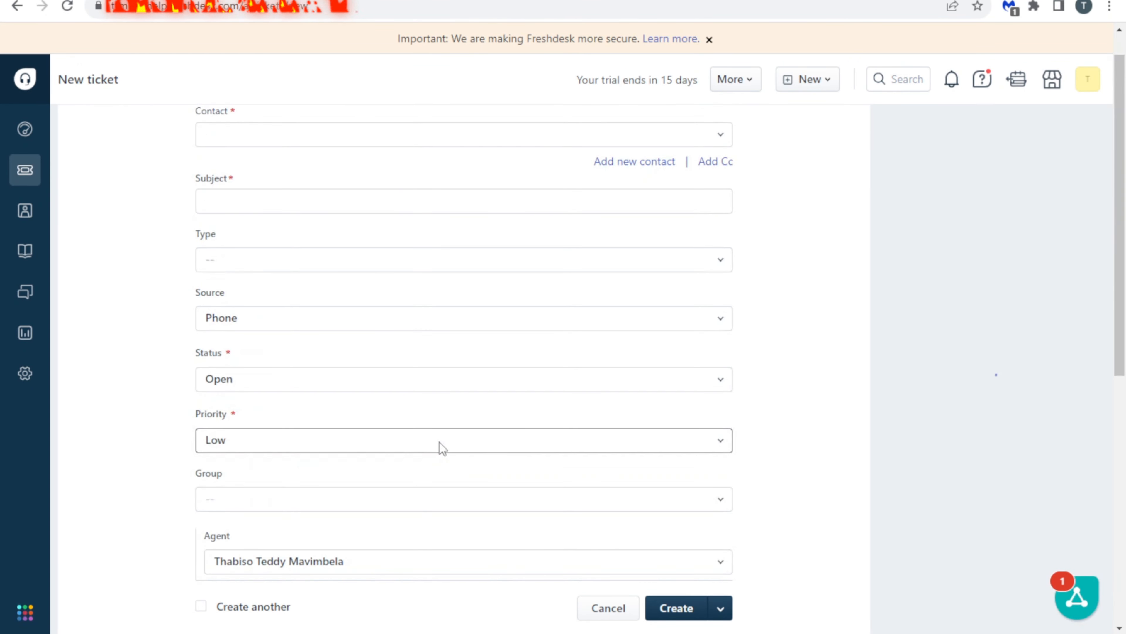
pyautogui.scroll(-7, 513, 386)
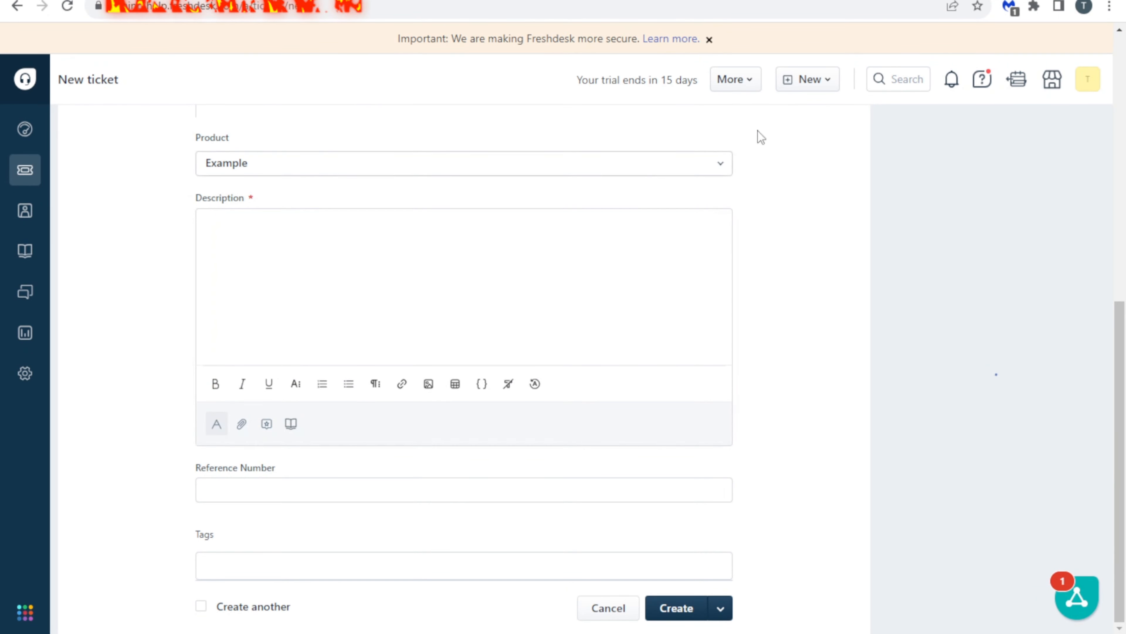
# Step: Check the list of items that can be newly created, and return to the ticket list
pyautogui.click(836, 80)
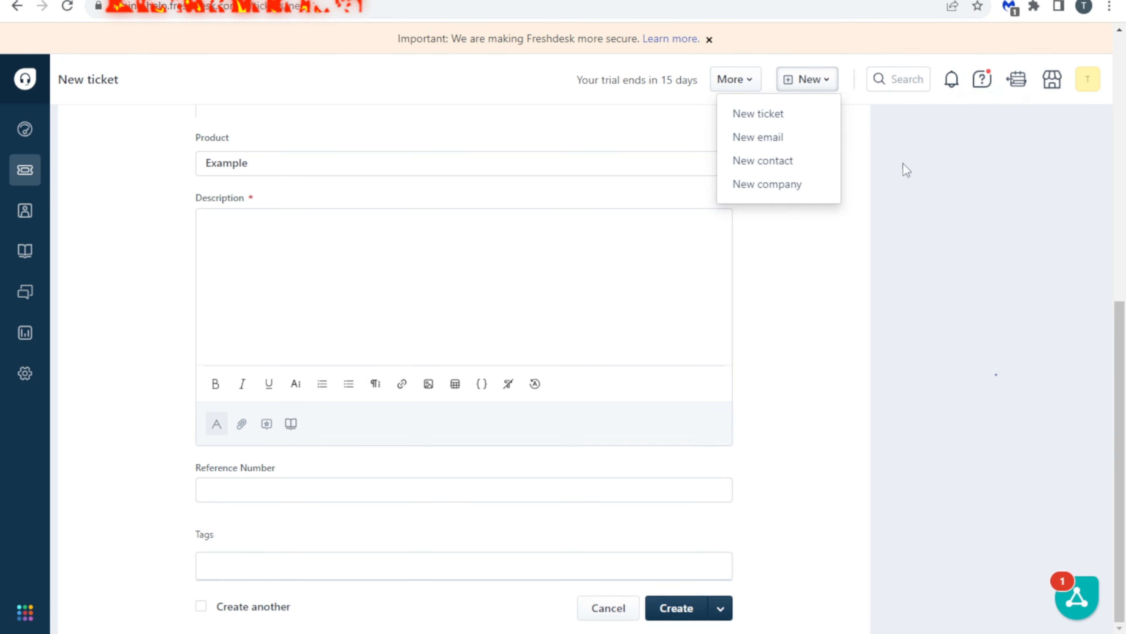
pyautogui.click(27, 173)
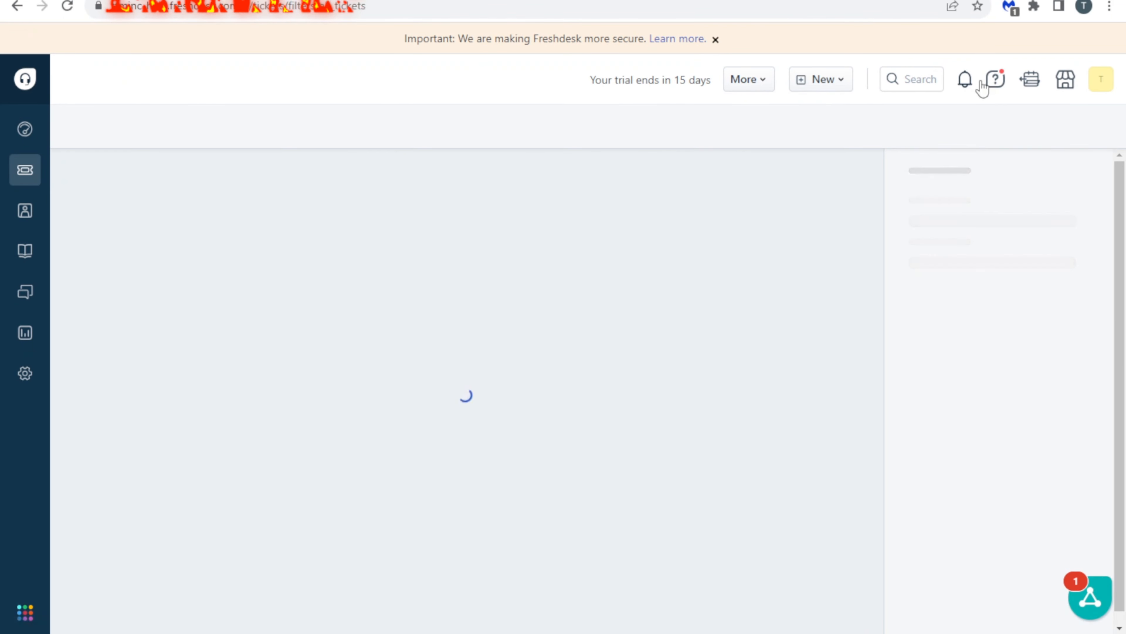